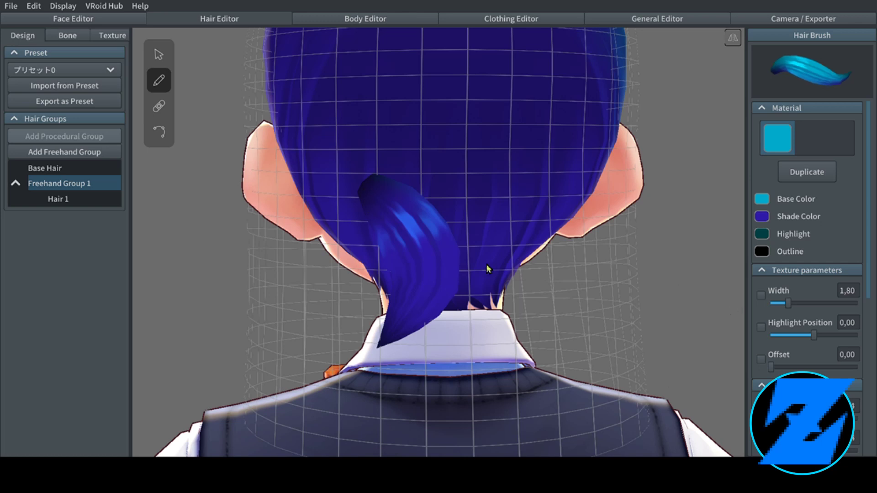
- Paint a mirrored strand to close the first braid segment behind the head, and two more strands forming a second segment below it
mouse_move(383, 190)
mouse_down()
mouse_move(354, 201)
mouse_move(340, 249)
mouse_move(347, 302)
mouse_move(411, 342)
mouse_up()
scroll(419, 257, down, 3)
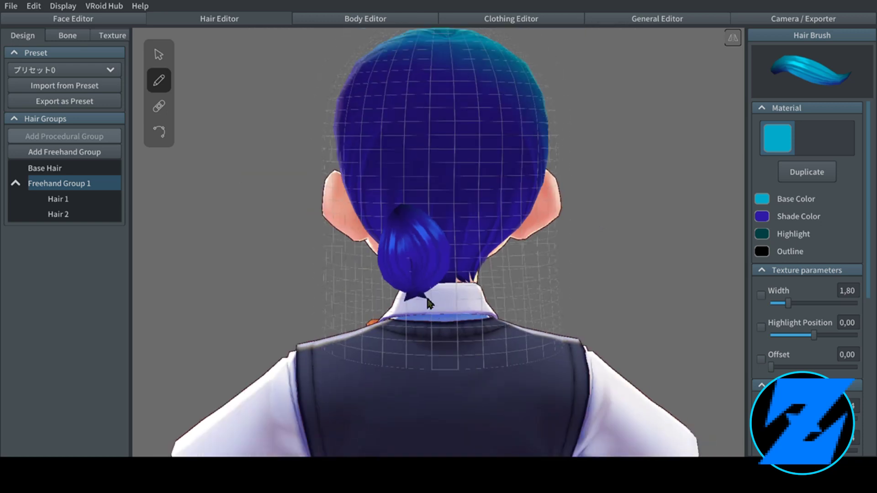
scroll(418, 251, up, 3)
mouse_move(390, 249)
mouse_down()
mouse_move(415, 279)
mouse_move(398, 333)
mouse_move(379, 350)
mouse_up()
mouse_move(374, 259)
mouse_down()
mouse_move(355, 281)
mouse_move(365, 334)
mouse_move(391, 356)
mouse_move(396, 338)
mouse_up()
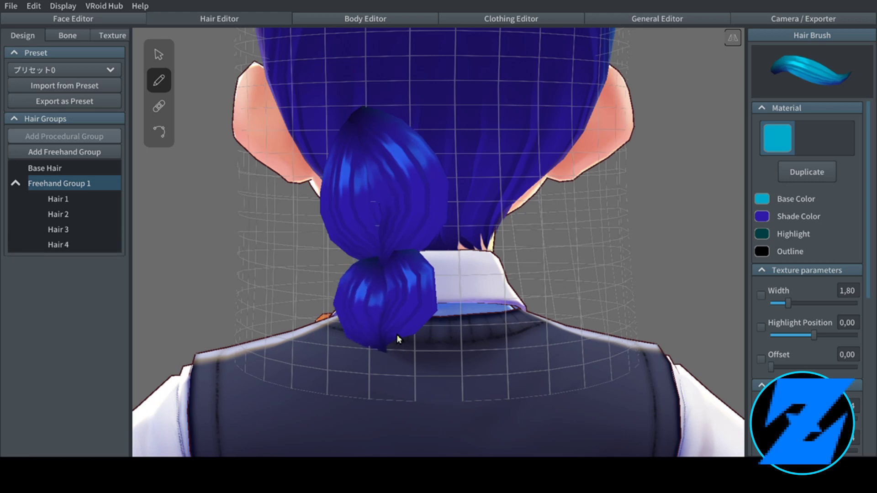
- Add a second freehand hair group and set its guide height to 0.52
click(45, 169)
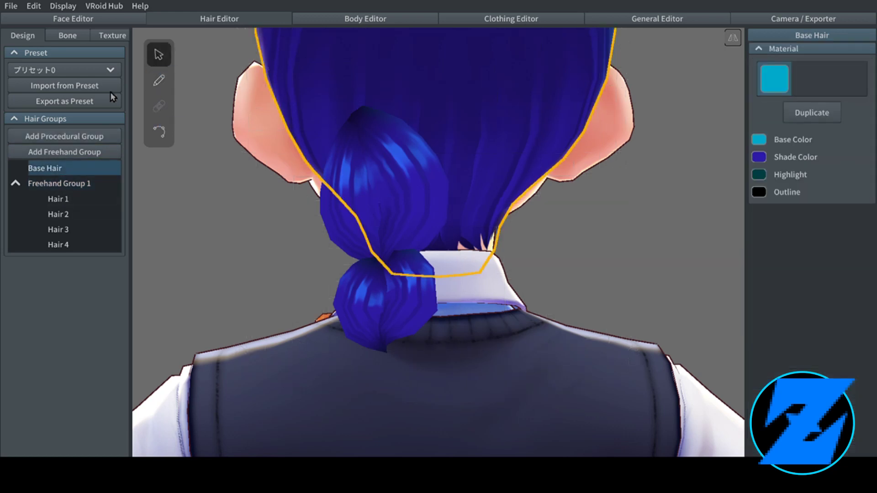
click(17, 183)
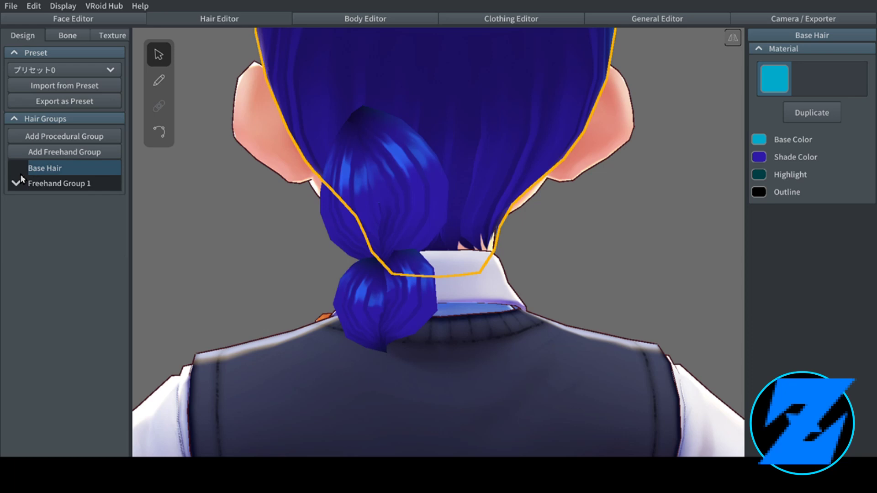
click(36, 153)
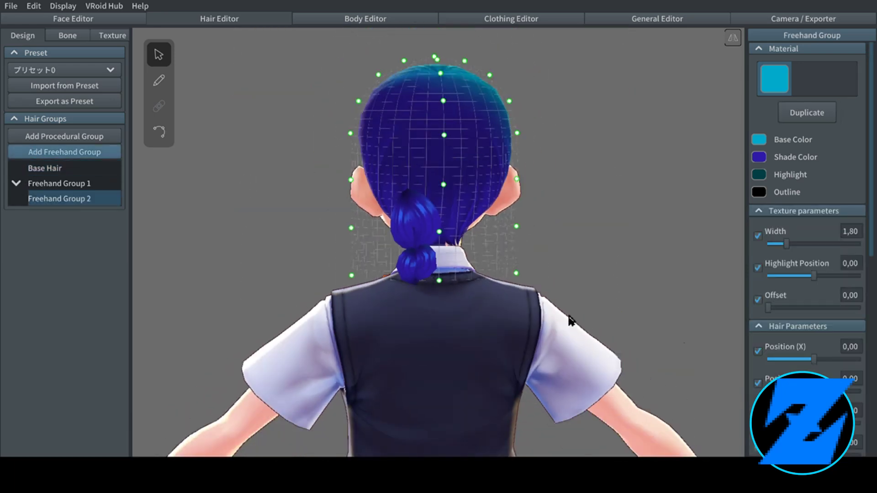
click(807, 211)
click(802, 224)
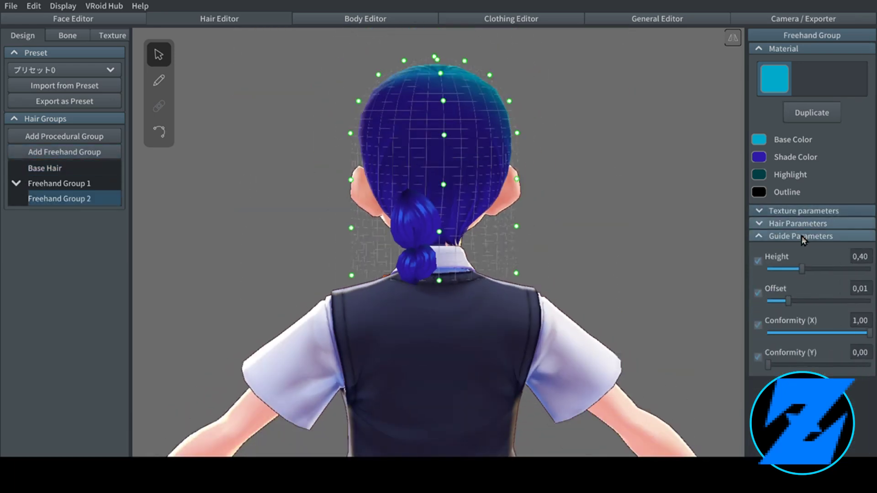
drag(807, 269, 818, 273)
- Pull the lower rear control points of the new group's guide outward so the mesh flares away from the character's back
right_drag(735, 267, 638, 252)
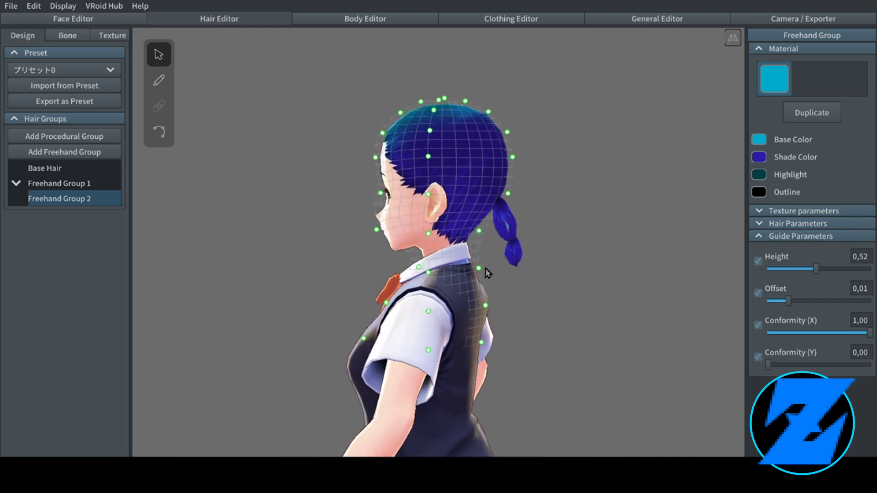
drag(482, 232, 539, 287)
drag(487, 308, 557, 331)
drag(482, 343, 587, 406)
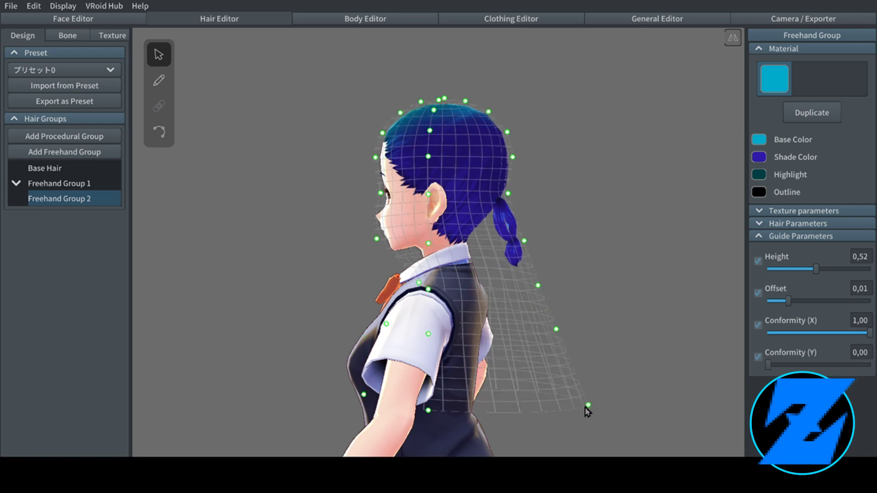
right_drag(558, 354, 523, 361)
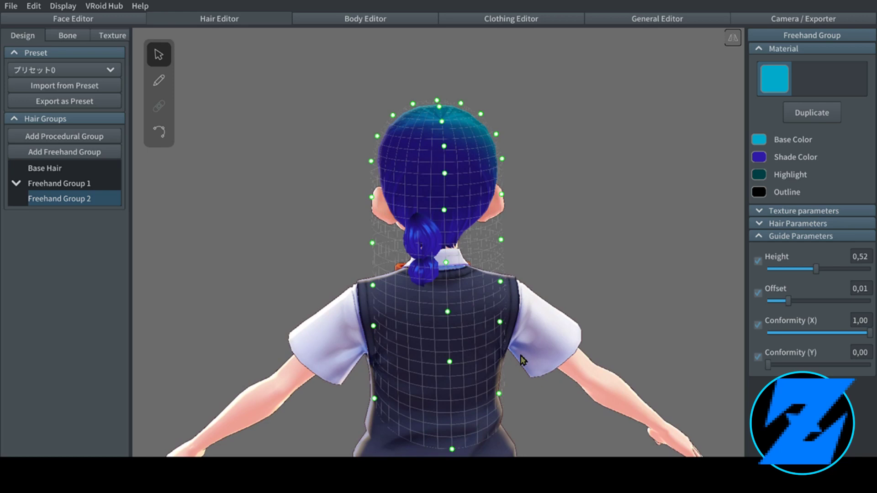
- Duplicate the hair material and give the copy a light purple shade color and a brighter teal highlight
click(803, 117)
click(807, 80)
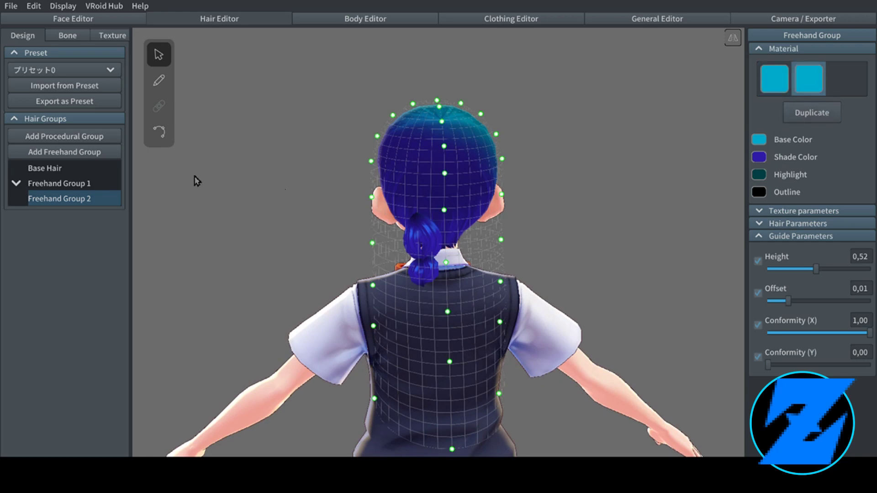
click(765, 160)
click(673, 190)
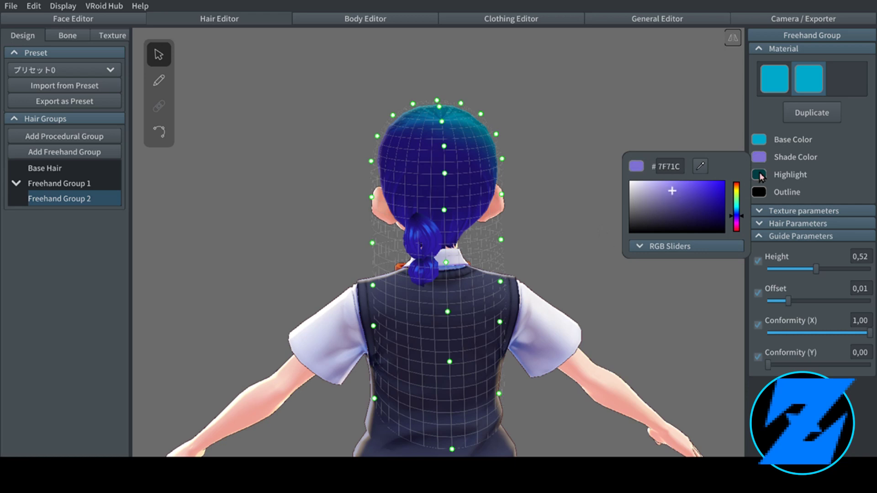
click(759, 173)
click(759, 174)
click(708, 217)
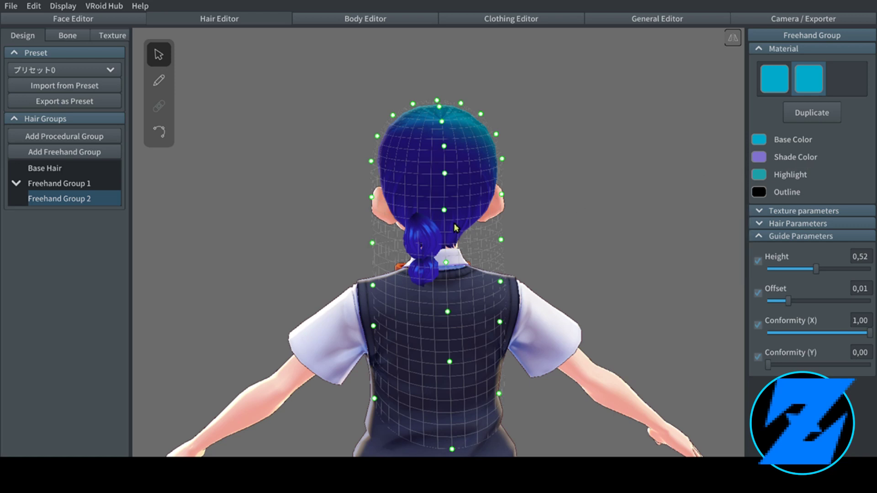
- With the duplicated material, brush two opposing curved strands beside the nape to form the first segment of a second braid
scroll(454, 223, up, 5)
click(159, 80)
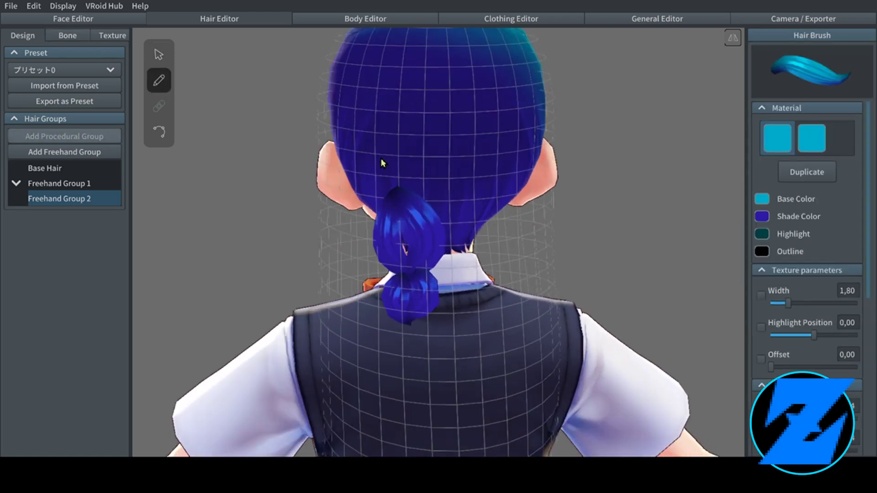
right_drag(382, 167, 352, 143)
scroll(457, 142, down, 5)
click(812, 138)
scroll(476, 193, up, 3)
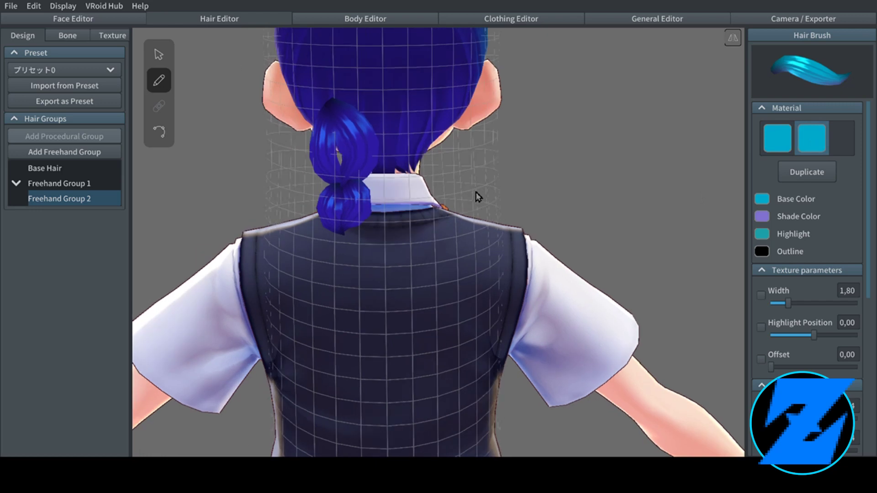
mouse_move(432, 102)
mouse_down()
mouse_move(445, 126)
mouse_move(428, 168)
mouse_up()
mouse_move(424, 103)
mouse_down()
mouse_move(410, 136)
mouse_move(449, 177)
mouse_up()
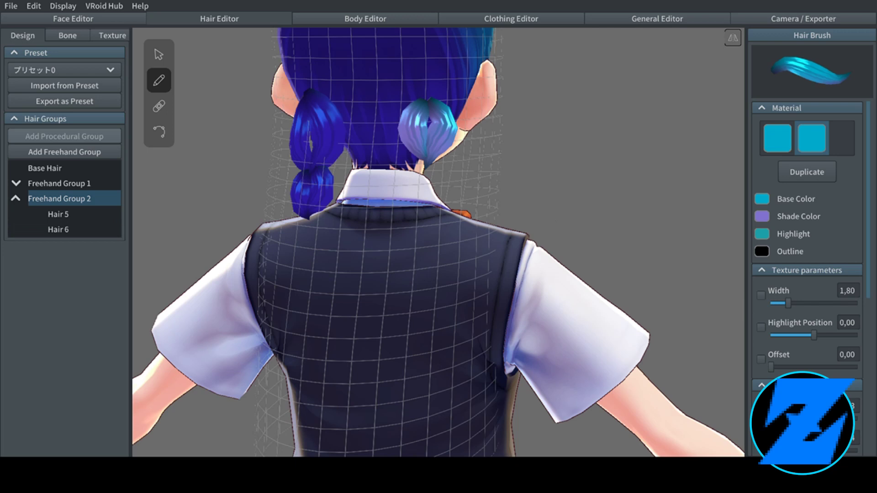
- Paint two opposing curved strands directly below the first segment as the braid's second segment, undoing and redrawing misshapen strands
mouse_move(438, 153)
mouse_down()
mouse_move(459, 176)
mouse_move(429, 231)
mouse_up()
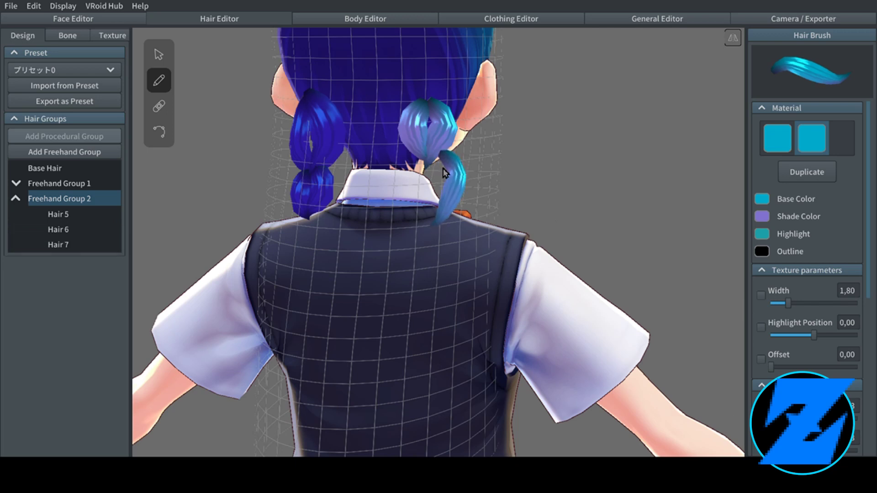
key(ctrl+z)
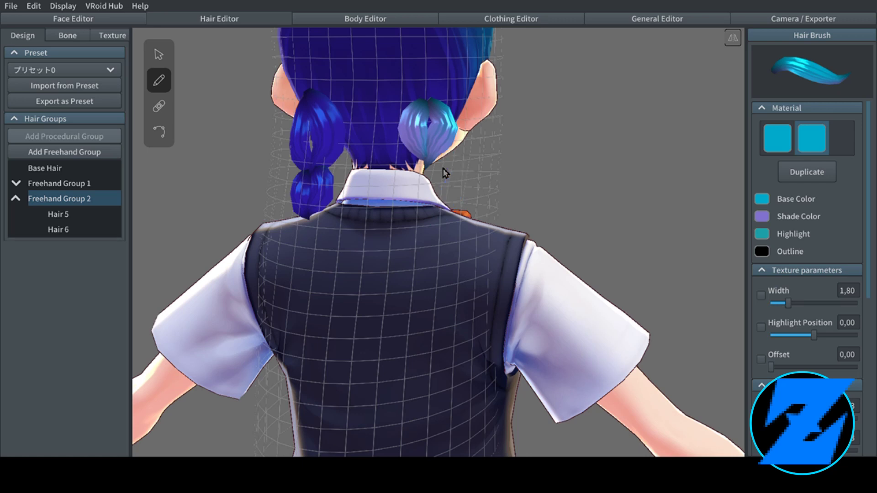
scroll(445, 172, up, 2)
mouse_move(429, 139)
mouse_down()
mouse_move(438, 179)
mouse_move(418, 218)
mouse_up()
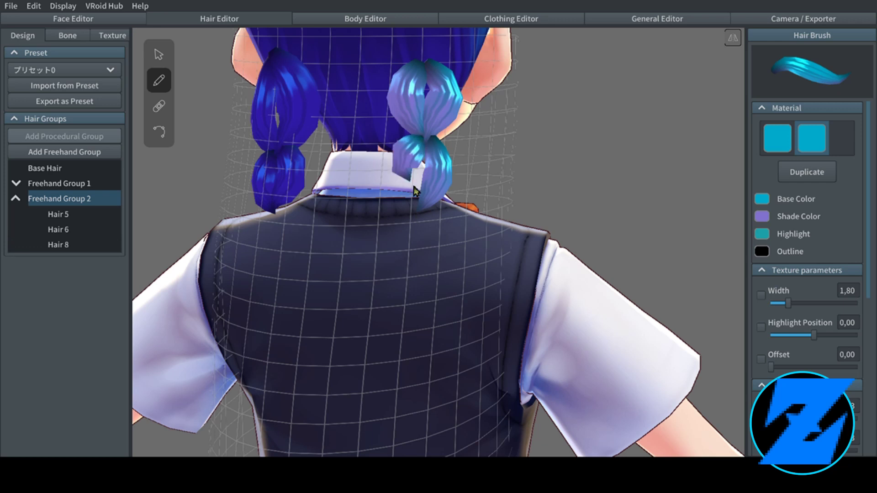
drag(413, 151, 450, 235)
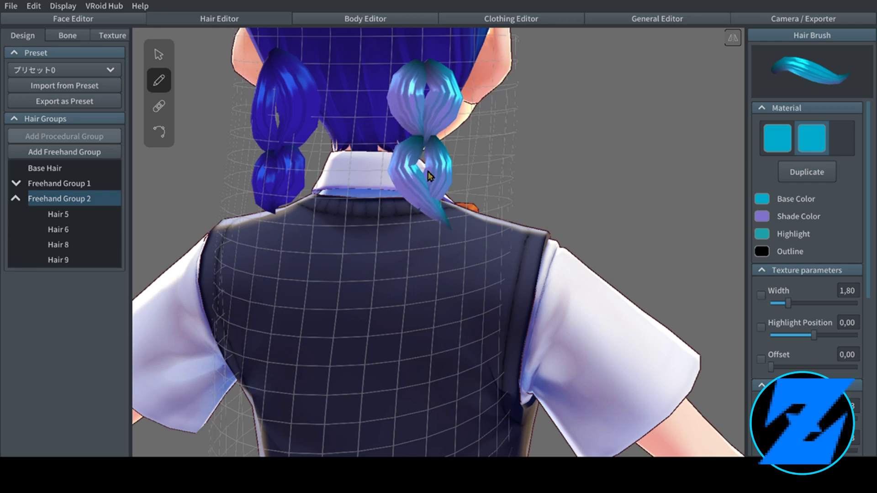
key(ctrl+z)
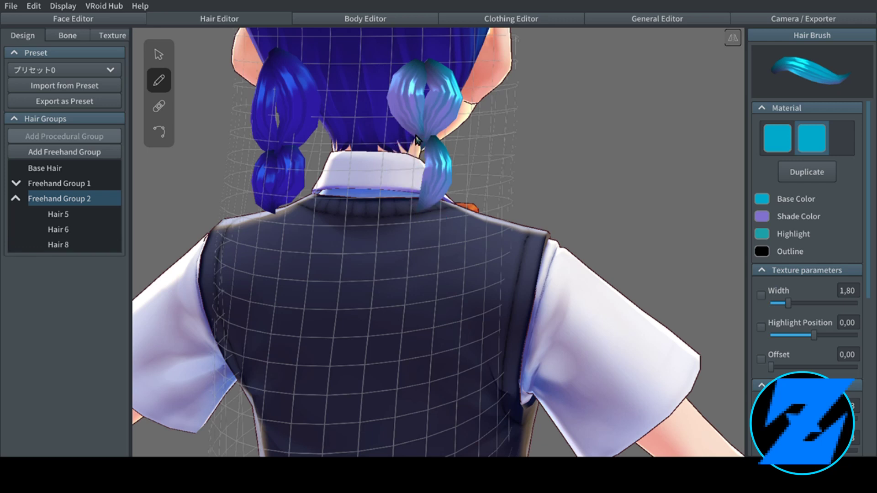
drag(419, 143, 432, 218)
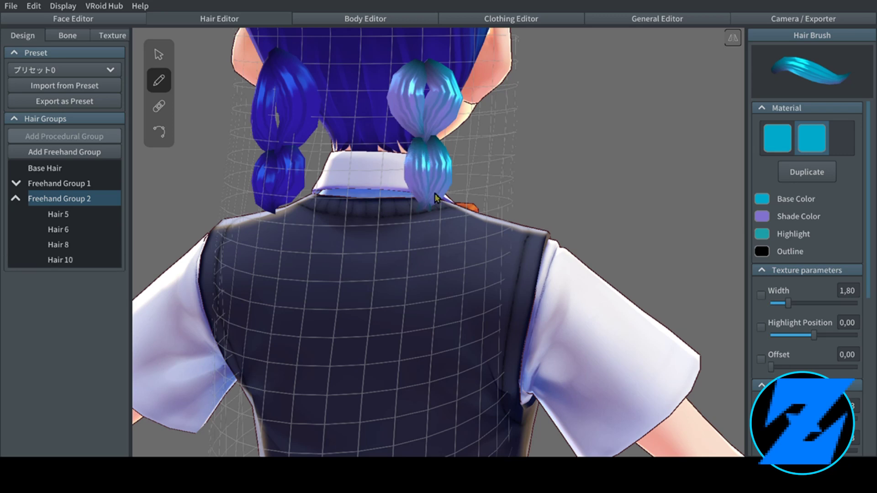
- Paint pairs of opposing curved strands down the back to form the third and fourth segments of the teal braid
right_drag(429, 206, 406, 188)
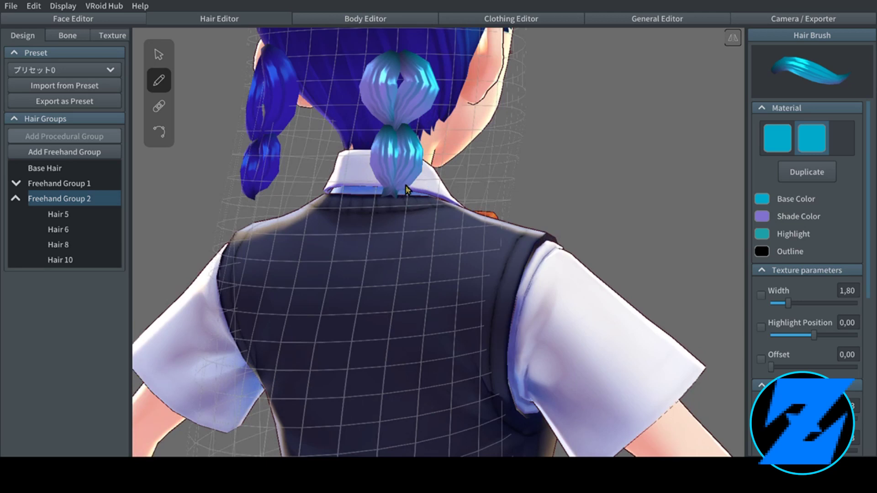
mouse_move(401, 192)
mouse_down()
mouse_move(409, 214)
mouse_move(394, 239)
mouse_move(374, 248)
mouse_up()
mouse_move(391, 191)
mouse_down()
mouse_move(375, 226)
mouse_move(411, 256)
mouse_move(415, 272)
mouse_move(374, 309)
mouse_up()
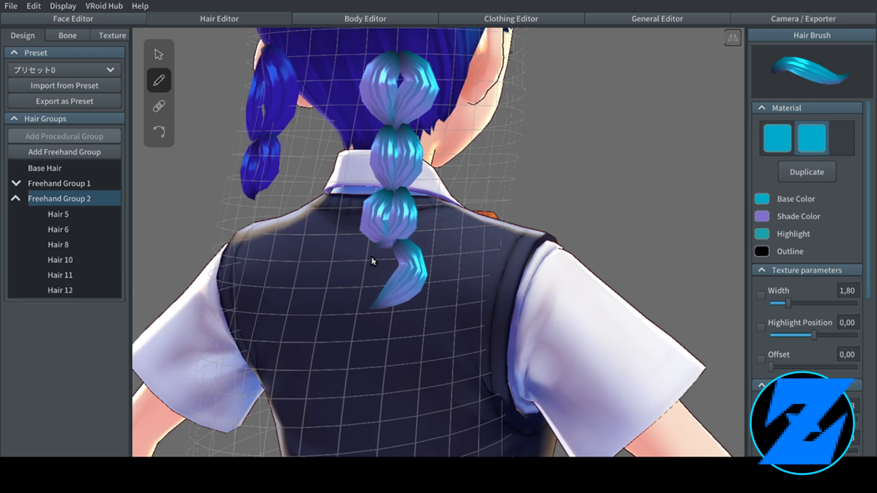
mouse_move(371, 259)
mouse_down()
mouse_move(379, 292)
mouse_move(398, 312)
mouse_up()
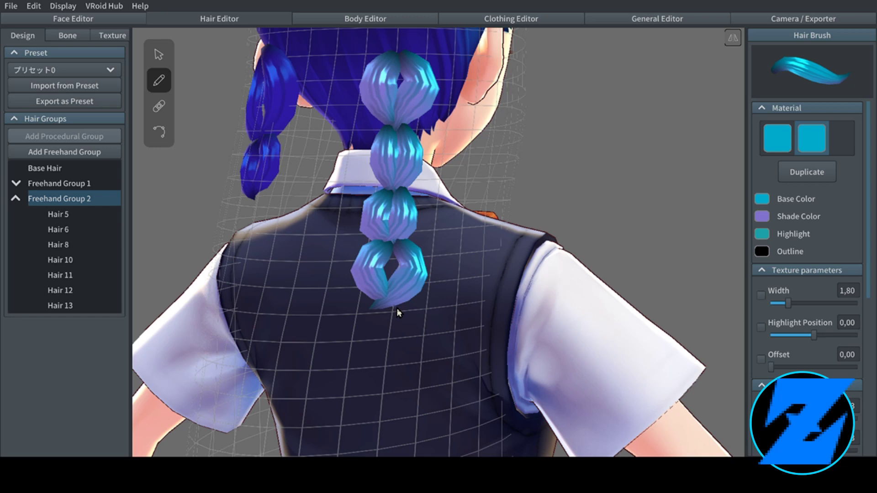
- Move the control points of Hair 13 and Hair 14 inward to close the gap in the fourth braid segment
scroll(409, 276, up, 5)
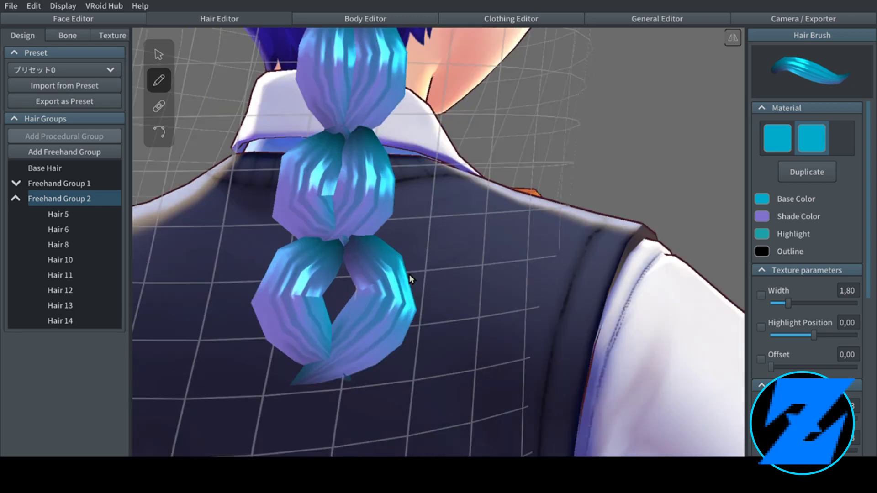
click(160, 133)
click(389, 302)
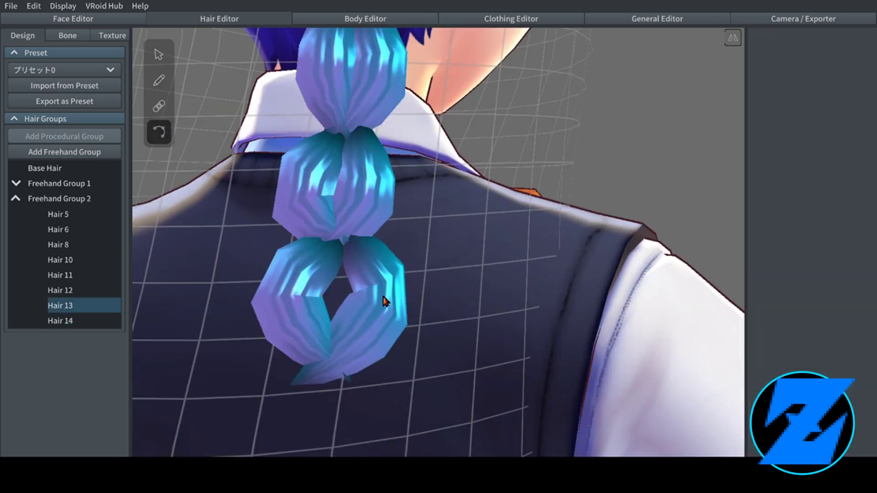
click(372, 297)
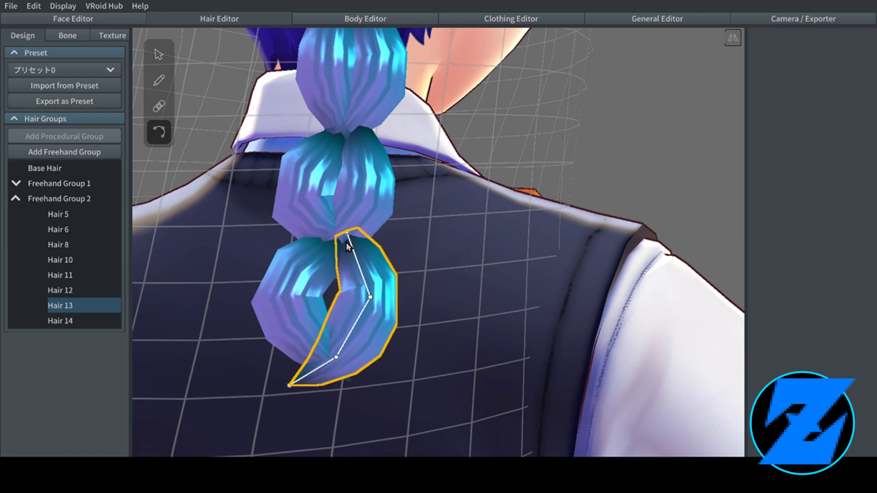
drag(348, 235, 344, 240)
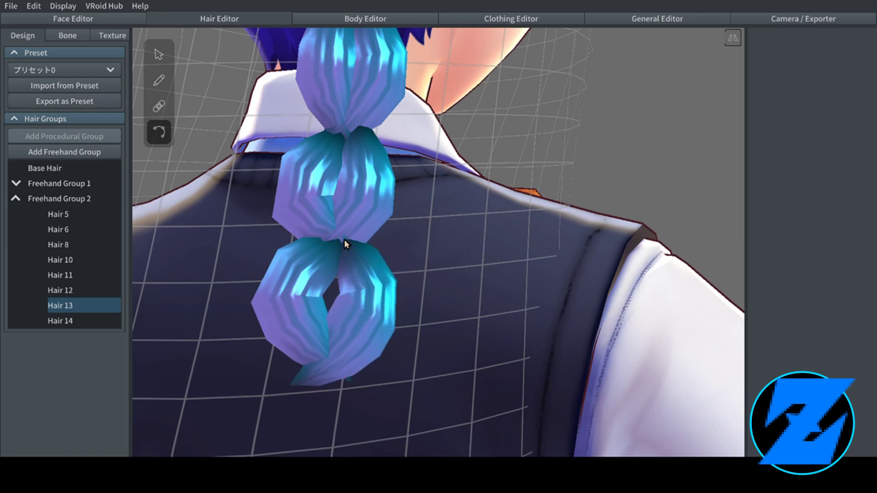
drag(370, 299, 366, 298)
key(ctrl+v)
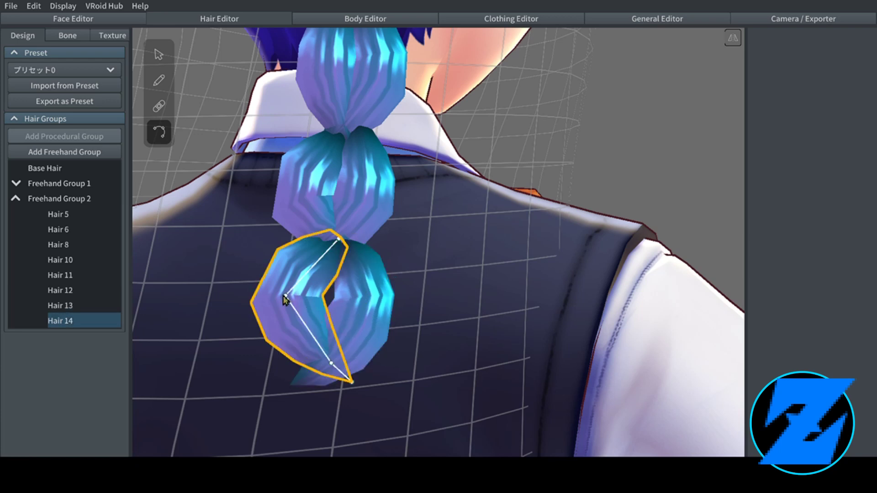
drag(293, 299, 308, 297)
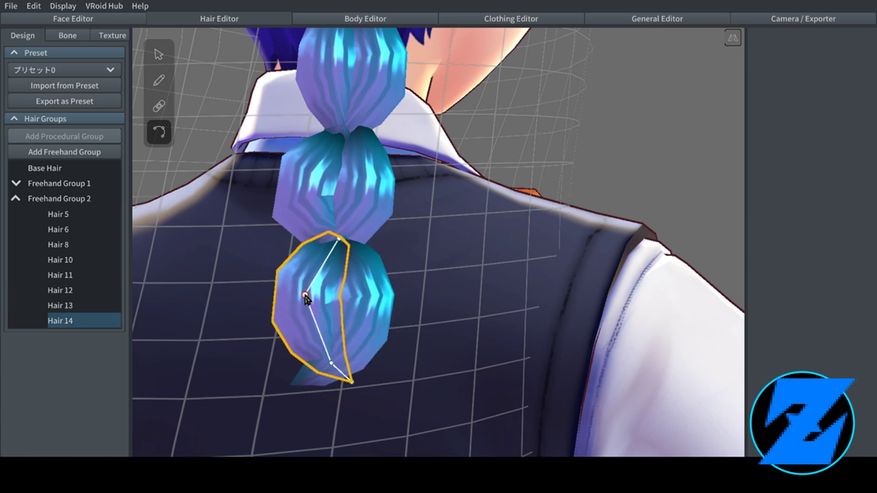
- Paint two opposing curved strands below the fourth segment as the fifth braid segment, redrawing the first strand once
scroll(319, 280, down, 5)
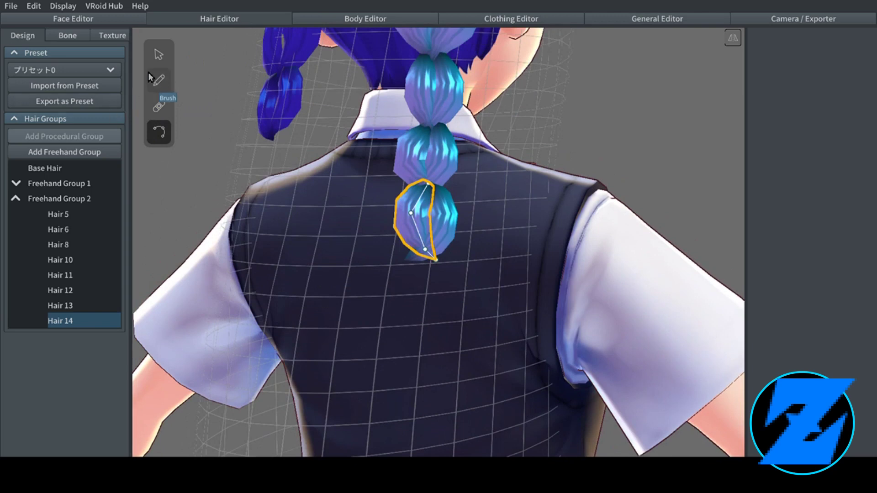
click(150, 75)
scroll(455, 237, up, 3)
mouse_move(434, 273)
mouse_down()
mouse_move(431, 345)
mouse_move(402, 363)
mouse_up()
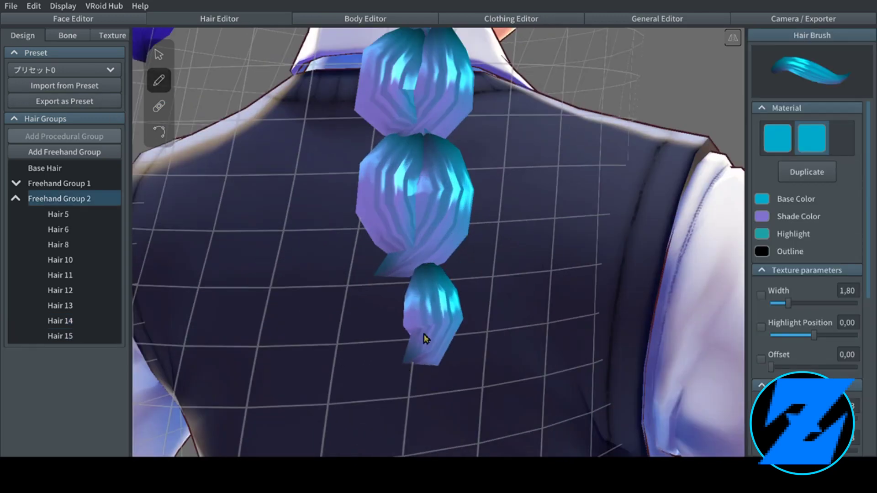
key(ctrl+z)
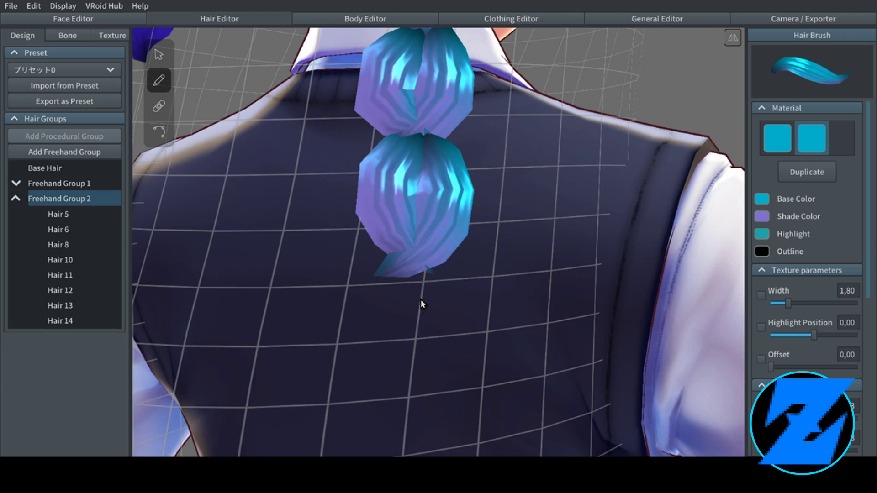
mouse_move(426, 266)
mouse_down()
mouse_move(446, 275)
mouse_move(451, 297)
mouse_move(447, 326)
mouse_move(410, 382)
mouse_up()
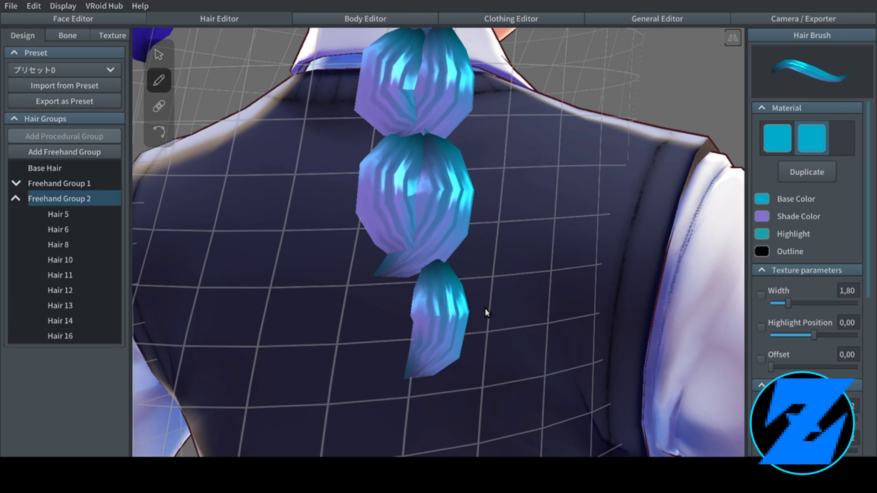
mouse_move(390, 307)
mouse_down()
mouse_move(404, 333)
mouse_move(400, 348)
mouse_move(380, 333)
mouse_move(419, 376)
mouse_up()
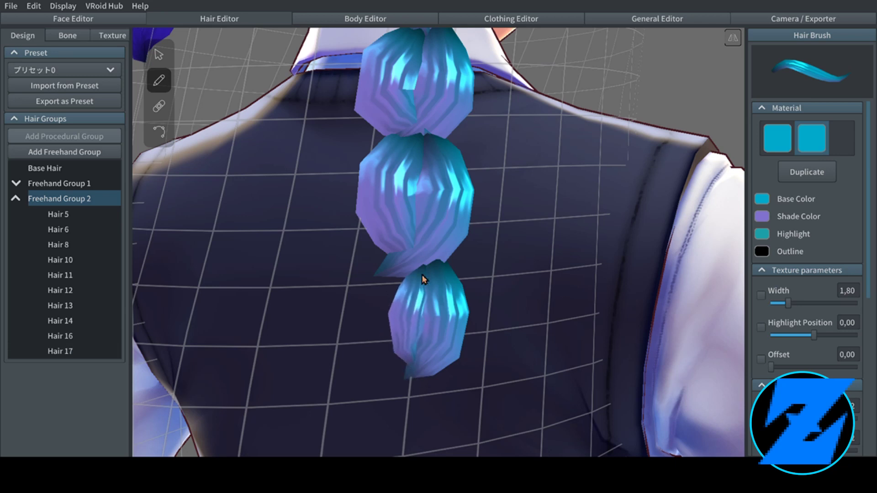
- Paint another strand onto the fifth braid segment and two curved strands directly below it as a narrower sixth segment
mouse_move(423, 265)
mouse_down()
mouse_move(398, 274)
mouse_move(384, 314)
mouse_move(398, 341)
mouse_move(378, 326)
mouse_move(412, 372)
mouse_up()
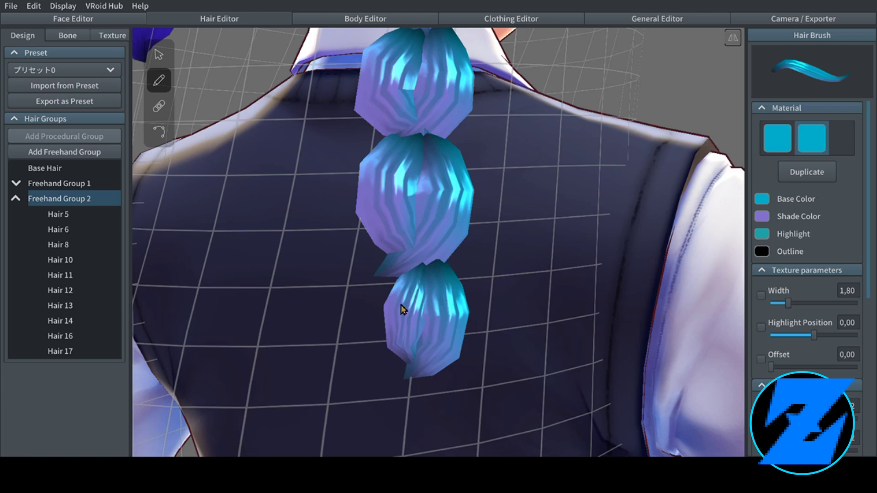
scroll(402, 311, down, 3)
scroll(401, 289, up, 5)
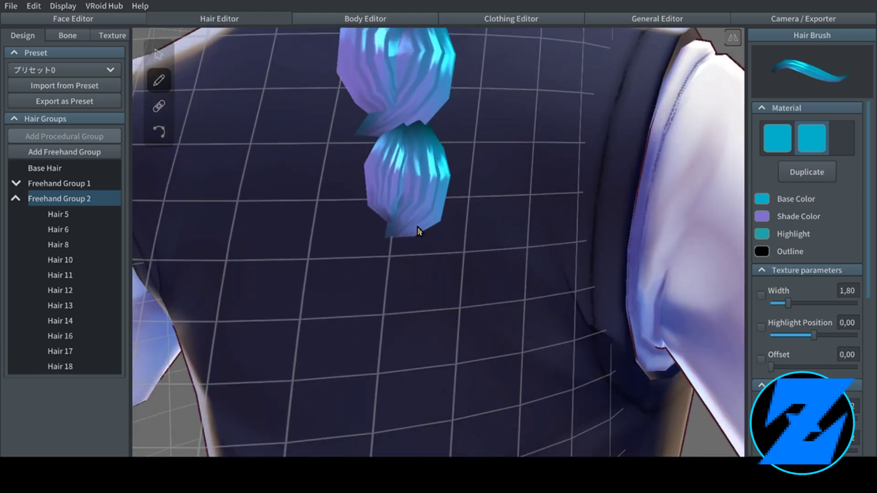
mouse_move(437, 262)
mouse_down()
mouse_move(414, 308)
mouse_move(372, 347)
mouse_up()
mouse_move(378, 274)
mouse_down()
mouse_move(380, 297)
mouse_move(409, 350)
mouse_up()
scroll(404, 335, down, 3)
scroll(404, 336, down, 5)
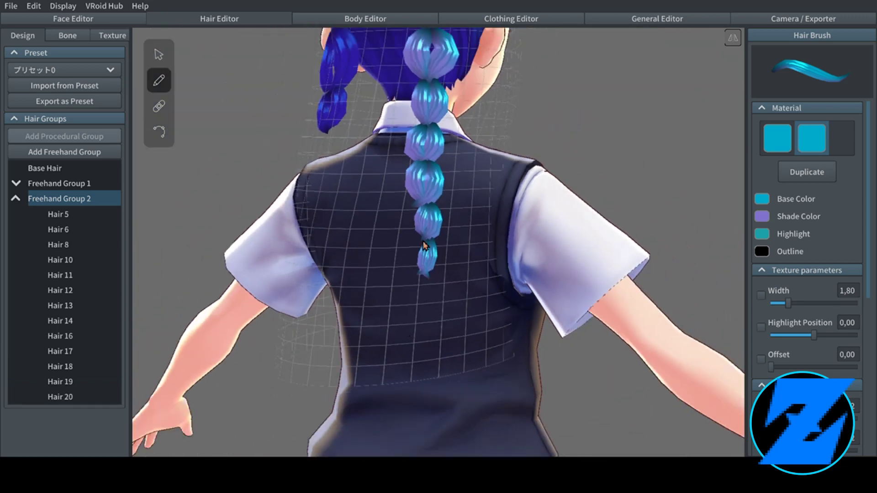
- Hide Freehand Group 1 and collapse the strand list of Freehand Group 2
mouse_move(410, 217)
right_down()
mouse_move(452, 220)
mouse_move(416, 223)
mouse_move(411, 215)
right_up()
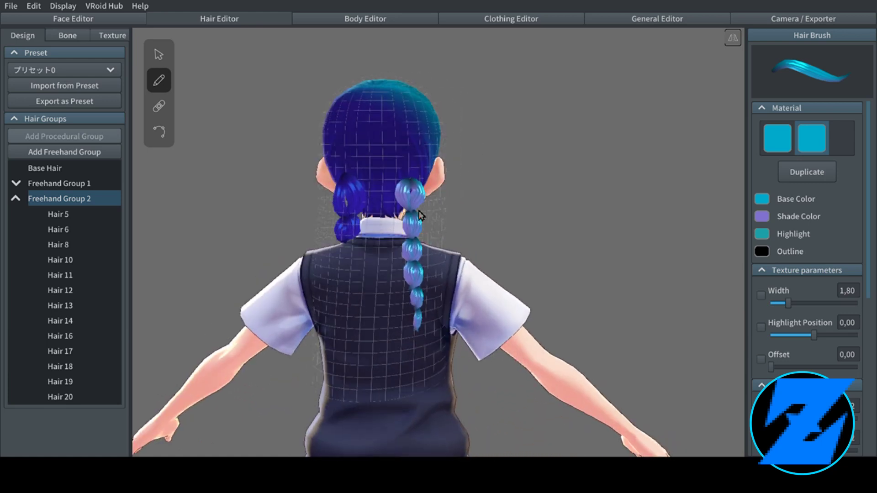
scroll(330, 145, up, 5)
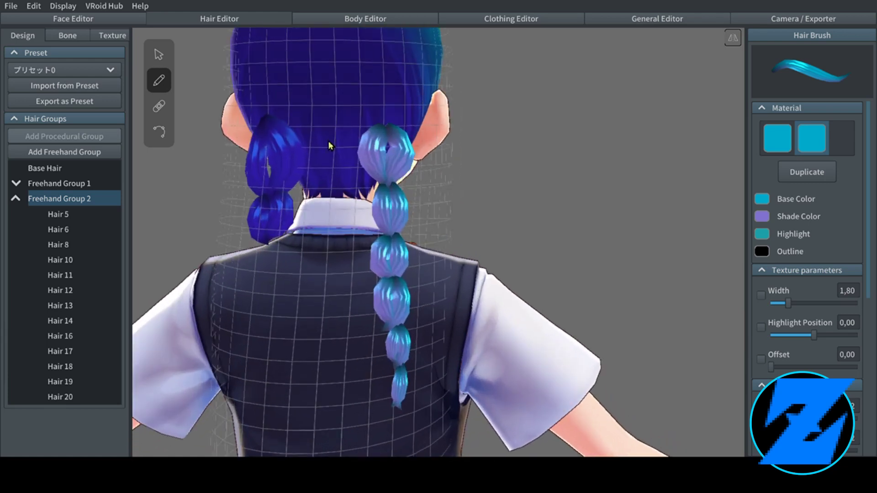
click(103, 183)
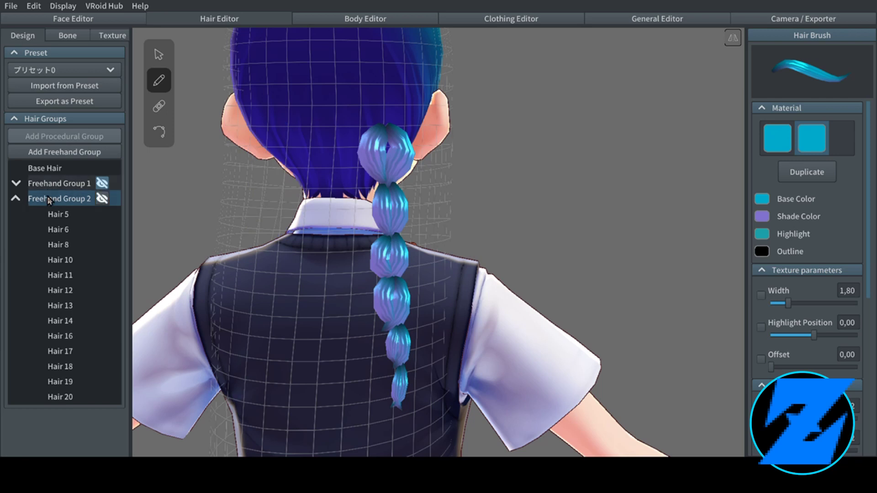
click(17, 199)
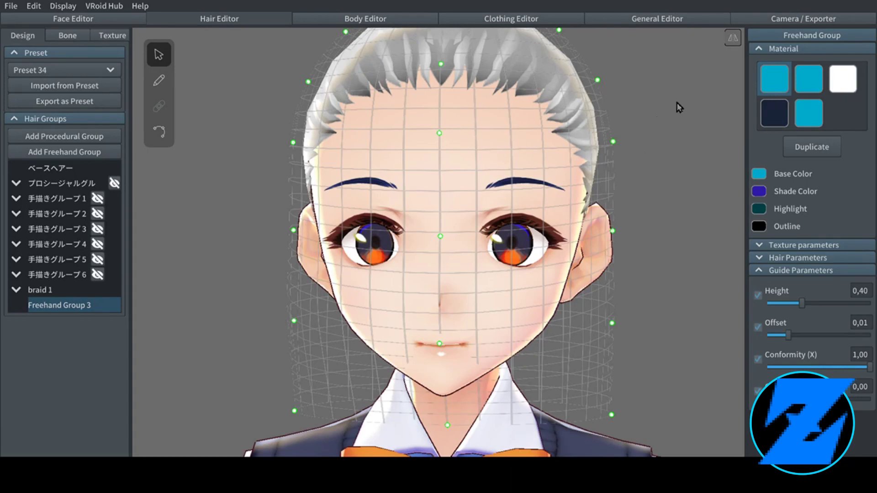
- Move the guide control points of Freehand Group 3 upward and inward so the guide mesh fits closely around the upper head
drag(613, 323, 584, 277)
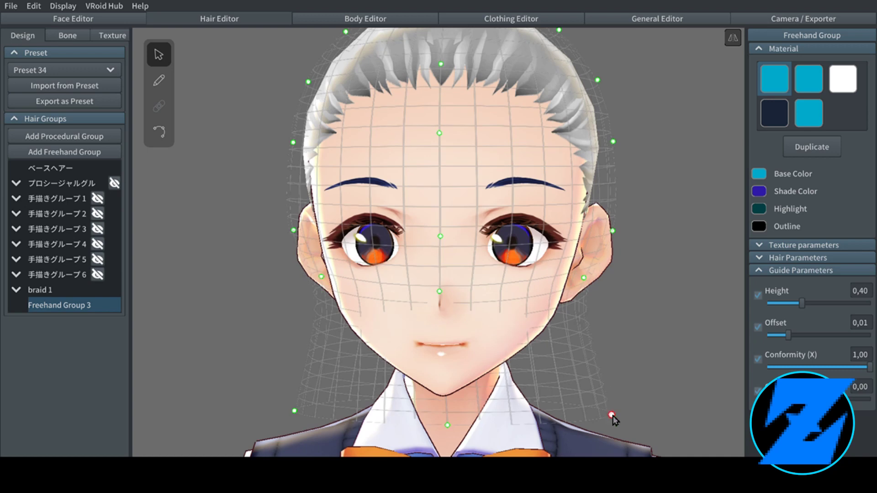
drag(612, 415, 569, 313)
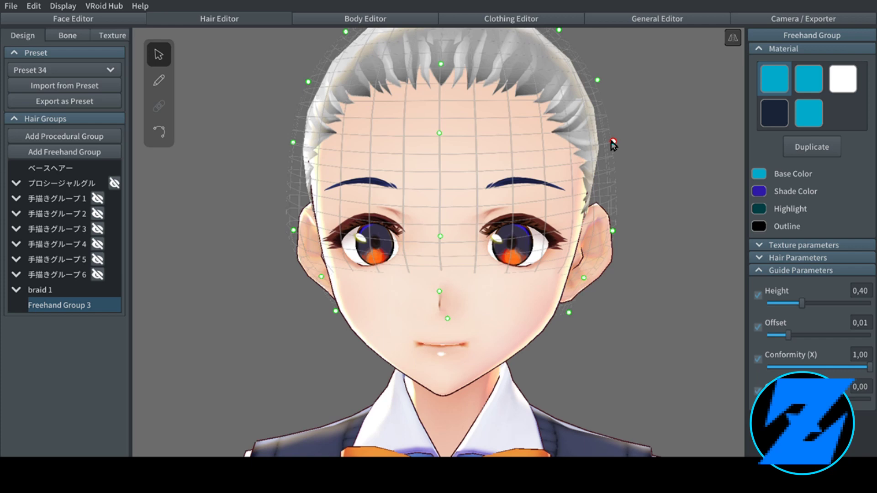
drag(612, 142, 595, 207)
mouse_move(596, 208)
right_down()
mouse_move(503, 209)
mouse_move(593, 207)
right_up()
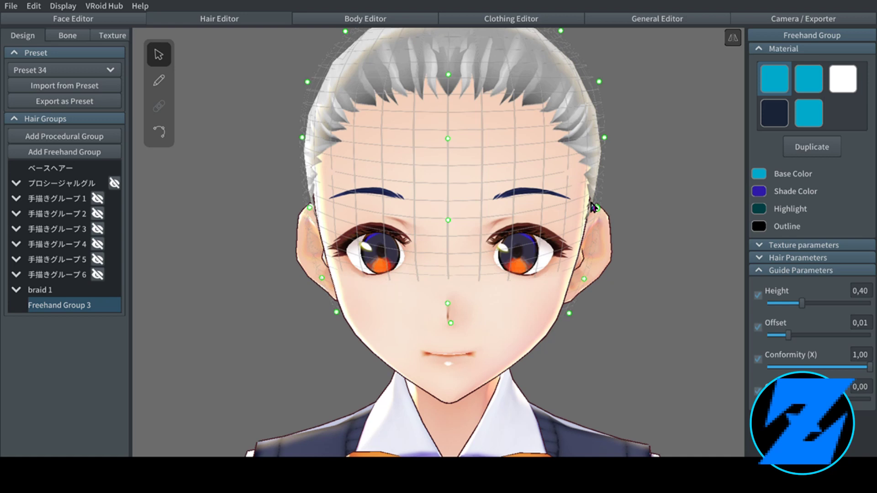
right_drag(593, 207, 449, 302)
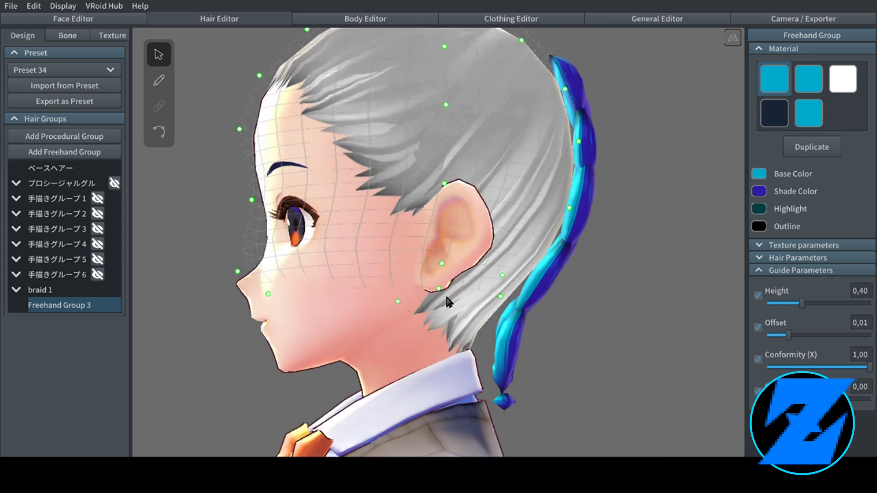
drag(502, 275, 530, 248)
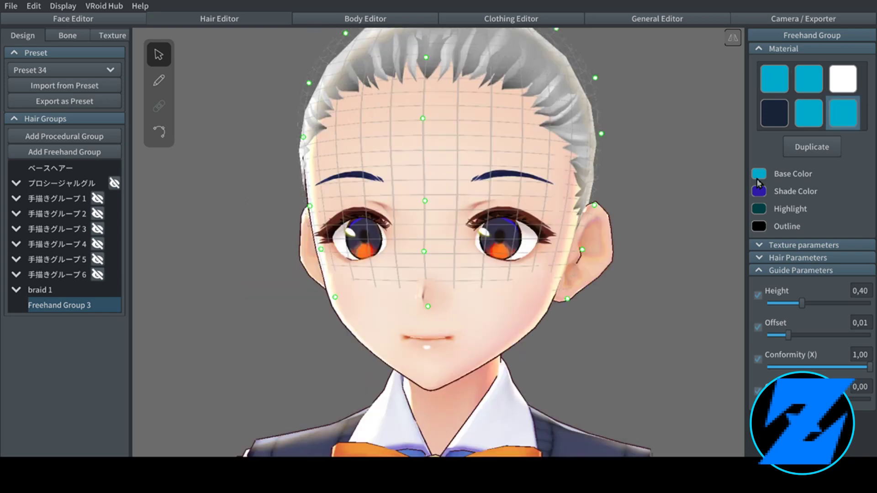
- Set the base color of Freehand Group 3's newest material to red and sample that red as its shade color
click(758, 176)
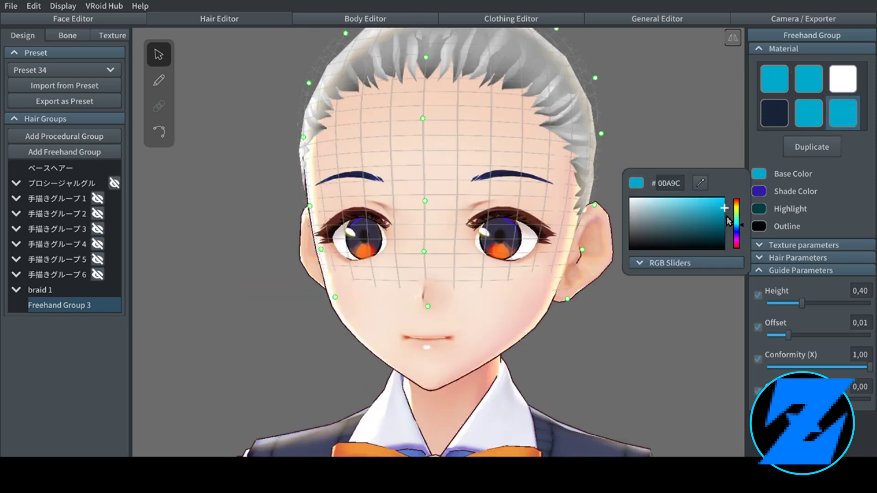
click(736, 247)
click(759, 191)
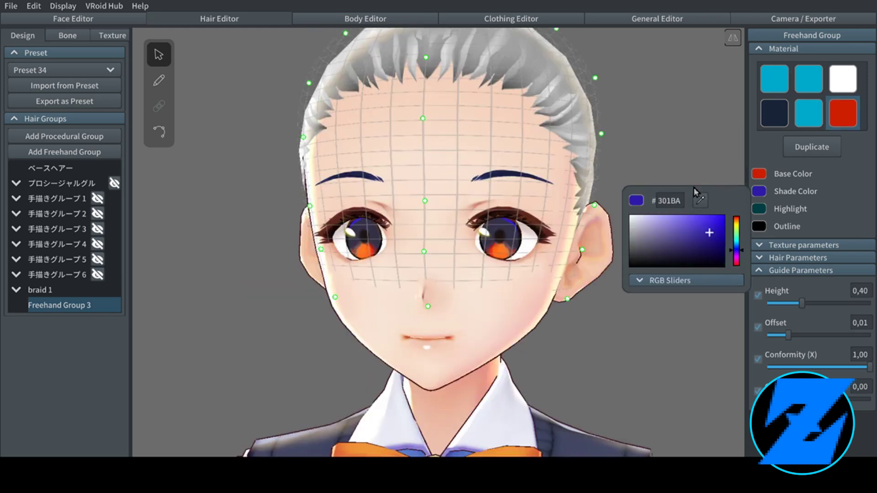
click(699, 200)
click(759, 174)
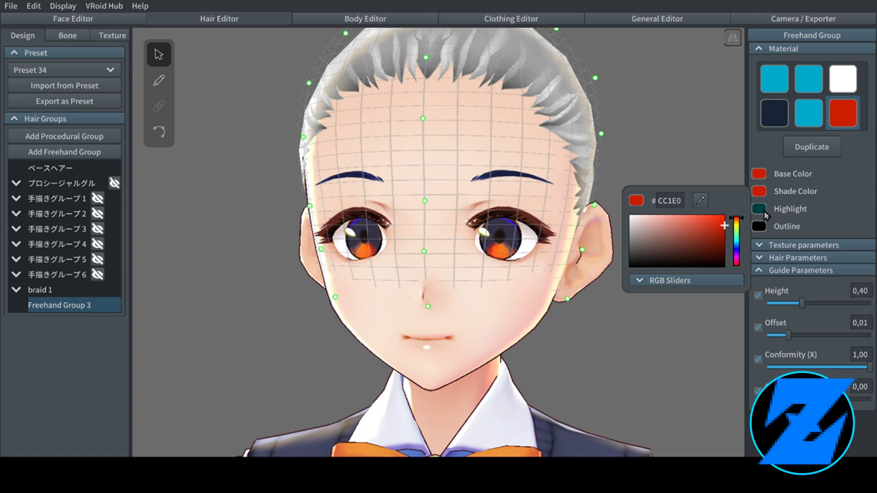
key(b)
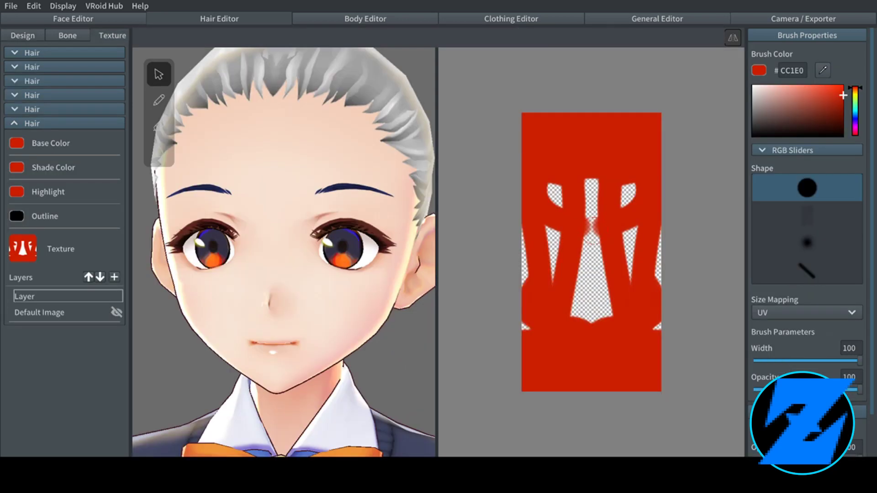
- Paint red over the remaining transparent gaps in the middle of the hair texture layer
drag(591, 235, 525, 237)
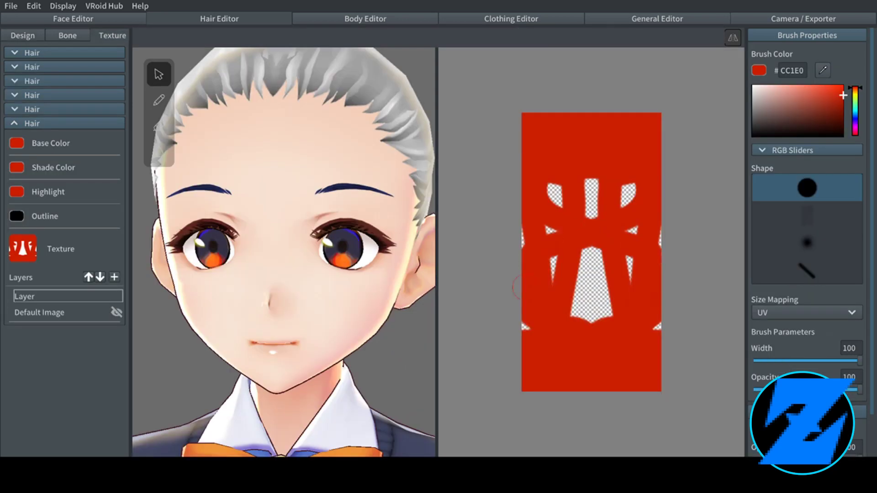
mouse_move(516, 286)
mouse_down()
mouse_move(592, 310)
mouse_move(591, 265)
mouse_up()
drag(552, 230, 523, 235)
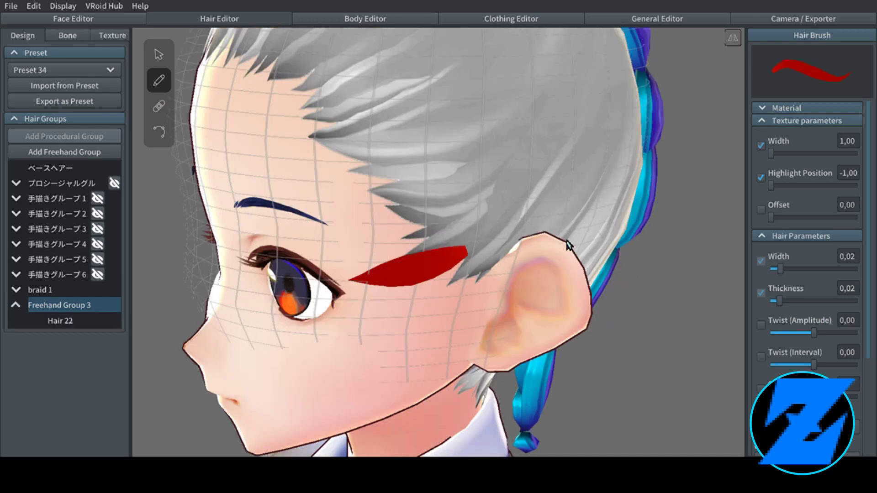
- Undo the red strand painted between the eye and the ear
right_drag(569, 245, 594, 242)
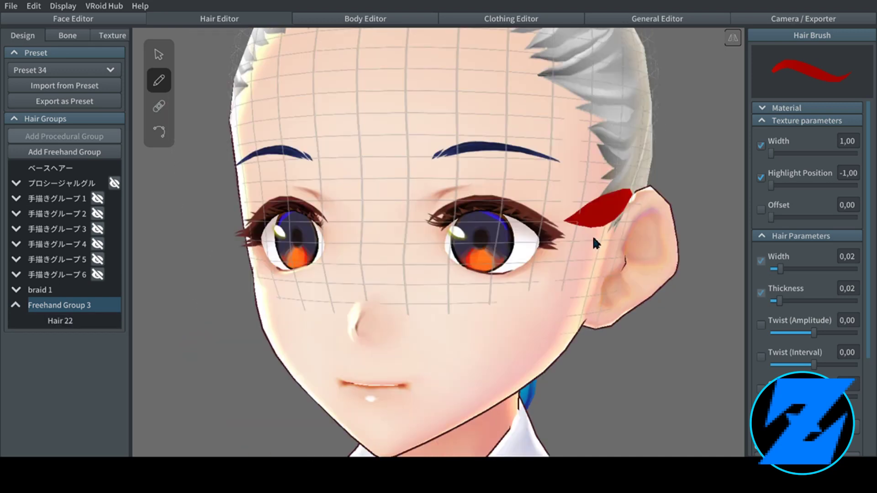
key(ctrl+z)
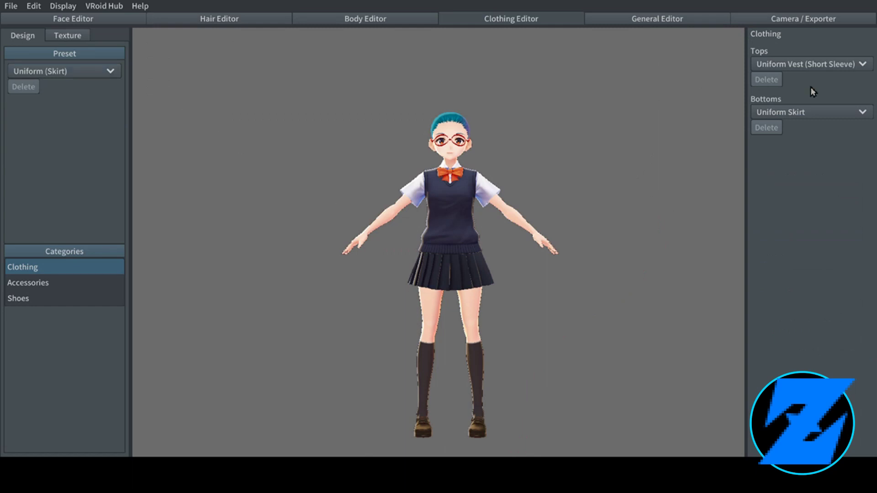
- Change the character's top from the uniform vest to Onepiece (Short Sleeve)
click(807, 64)
scroll(808, 146, down, 2)
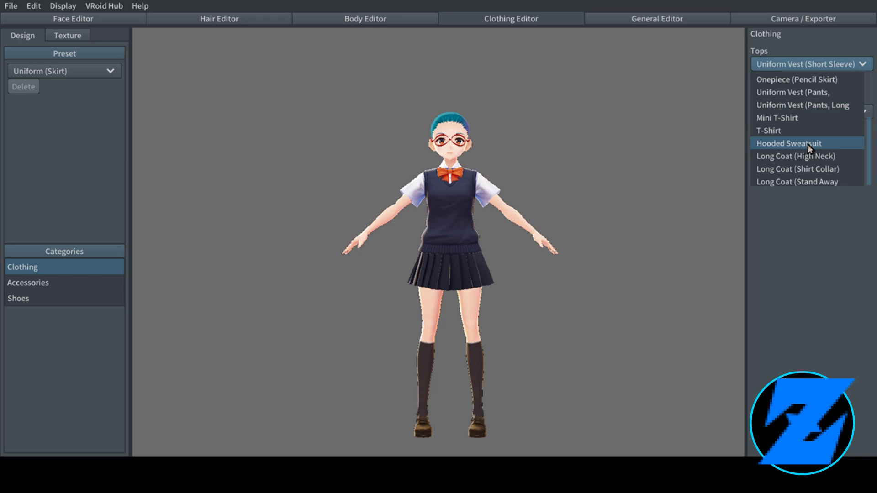
scroll(806, 109, up, 1)
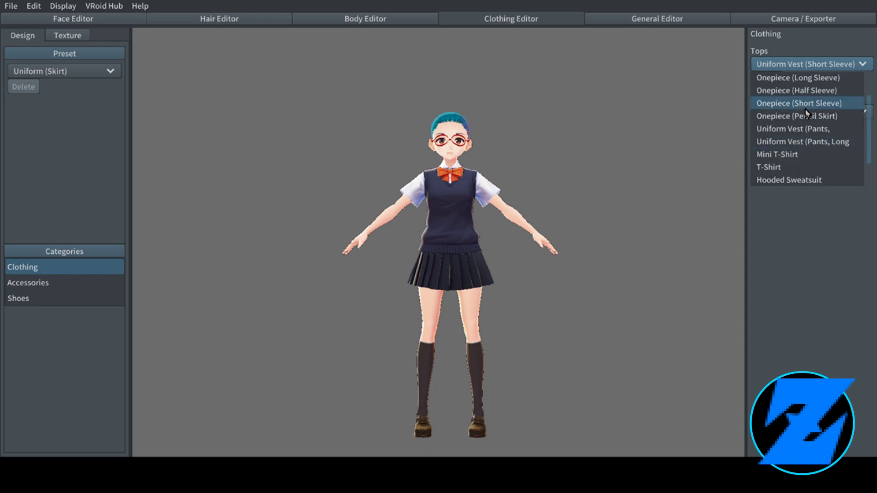
click(806, 108)
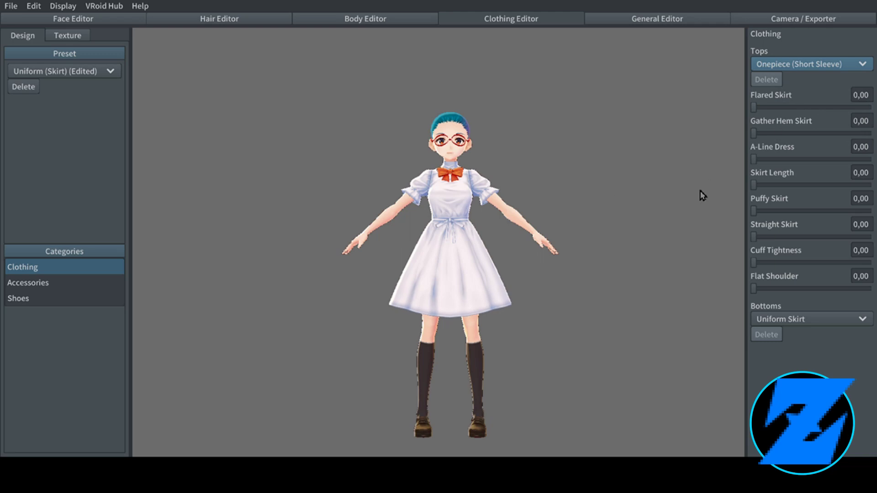
- Remove the ribbon by setting the neck accessory to None
click(54, 283)
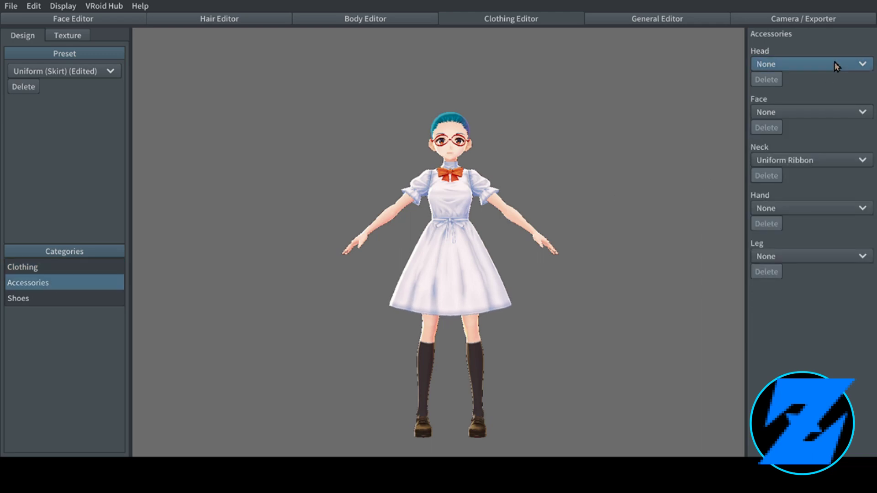
click(812, 163)
click(785, 176)
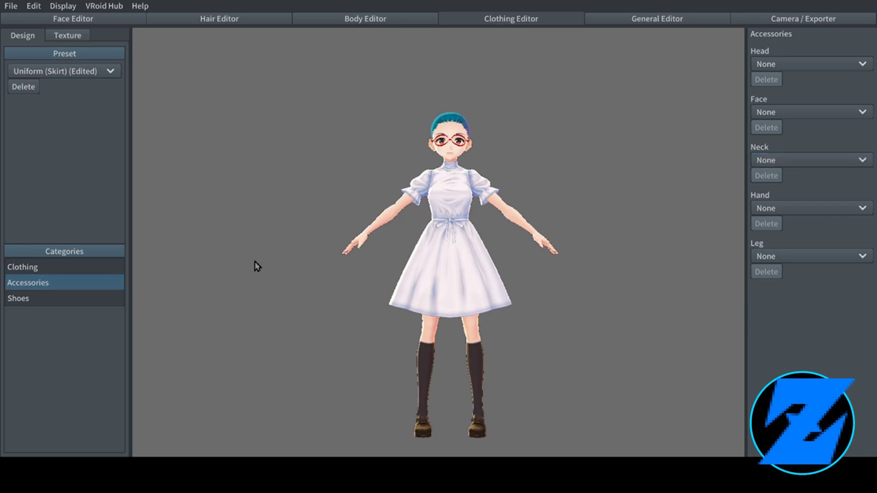
- Change the character's shoes to Pumps
click(20, 299)
click(804, 64)
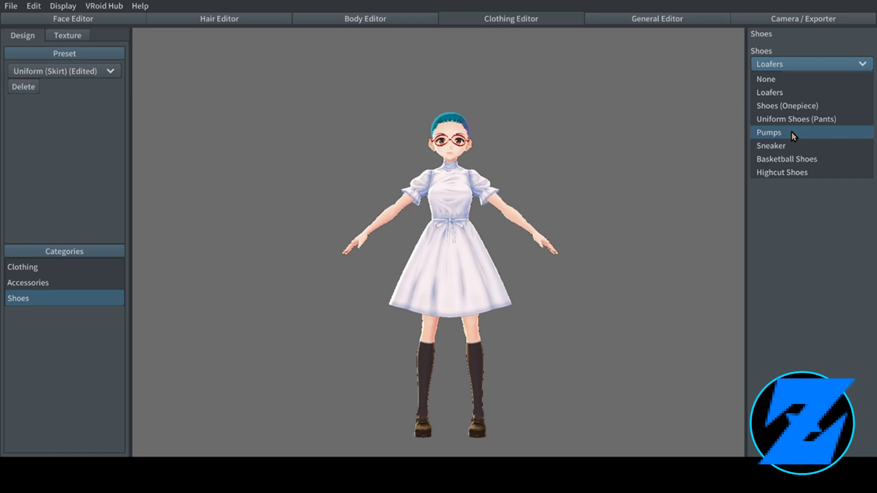
click(777, 132)
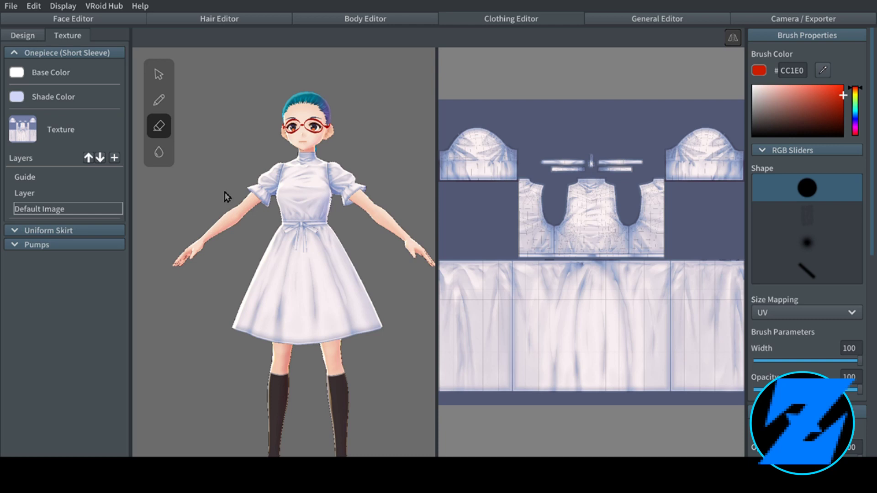
- Shape the one-piece with Flared Skirt 58.44, Skirt Length 14.81 and Puffy Skirt 40.13, trying out Gather Hem Skirt and Straight Skirt
scroll(227, 198, up, 3)
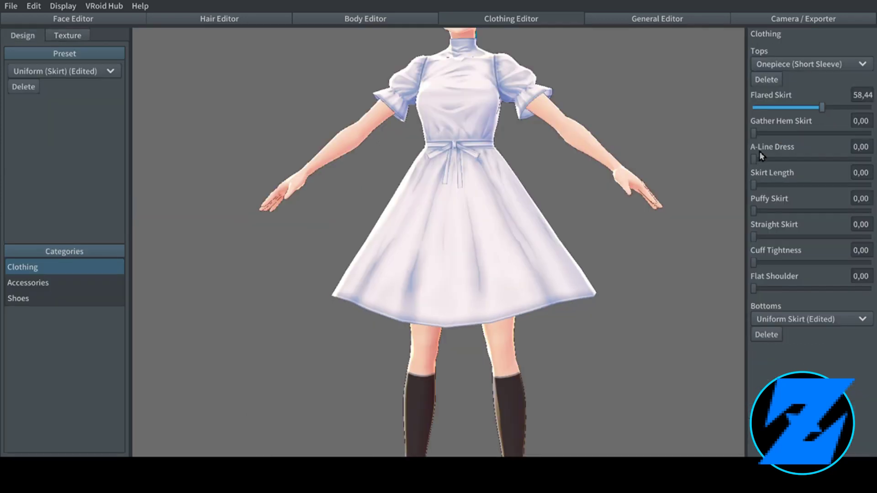
drag(753, 133, 762, 133)
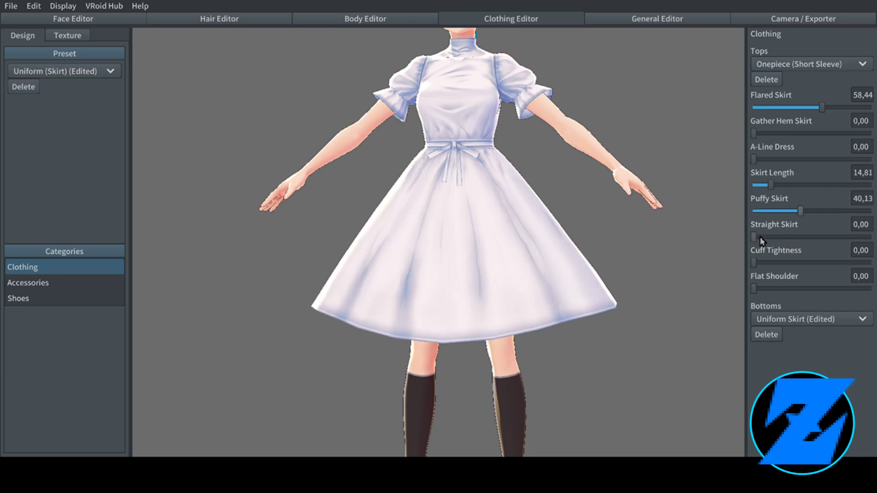
drag(753, 237, 793, 240)
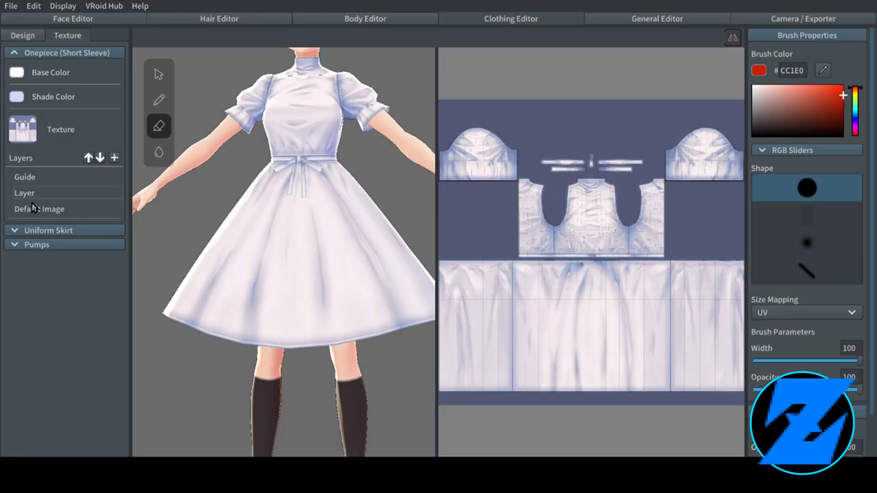
- Erase an arched cutout from the front hem of the one-piece's skirt on the Default Image layer
click(34, 207)
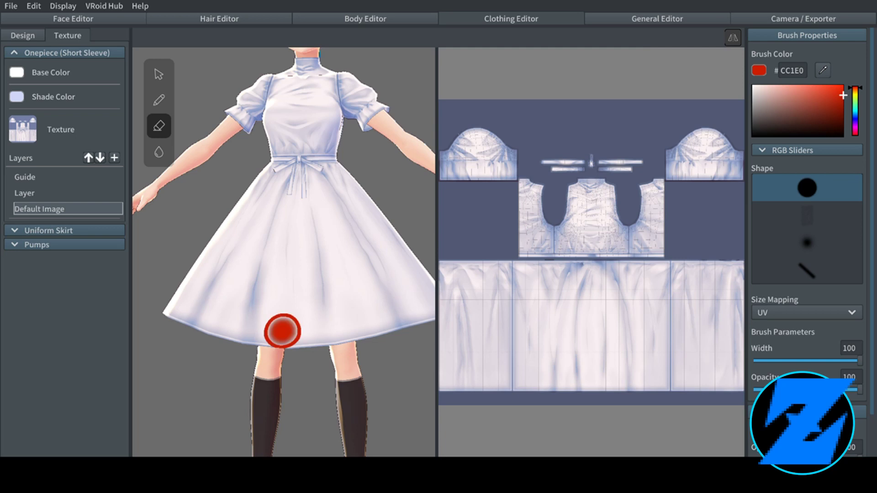
mouse_move(282, 331)
mouse_down()
mouse_move(366, 332)
mouse_move(250, 347)
mouse_up()
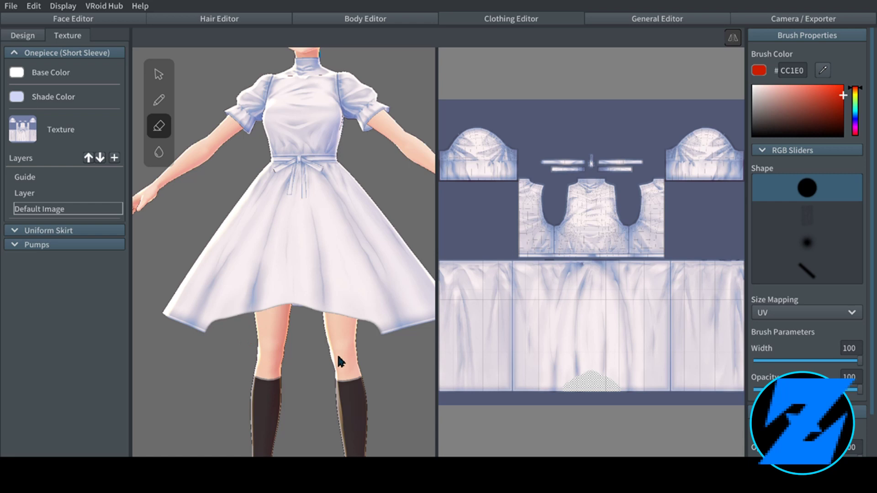
drag(339, 358, 368, 328)
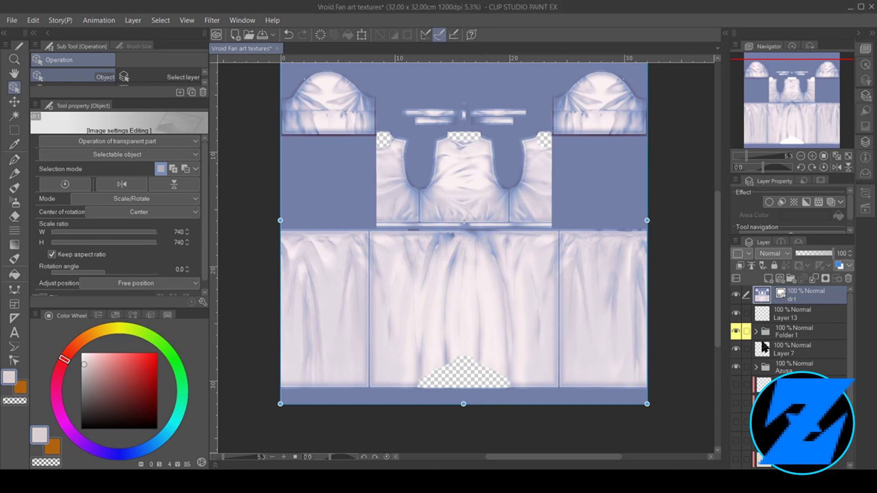
- Switch to Clip Studio Paint and move Layer 13 above the dr1 dress texture layer
drag(763, 111, 770, 100)
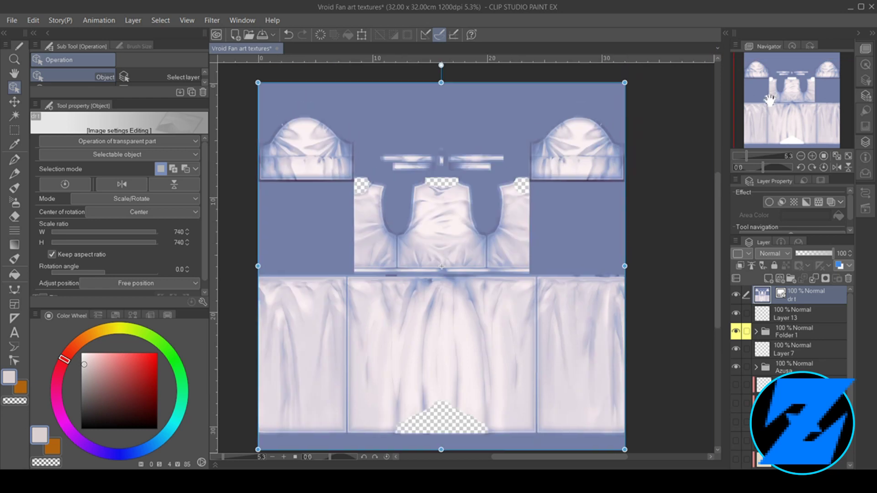
click(758, 333)
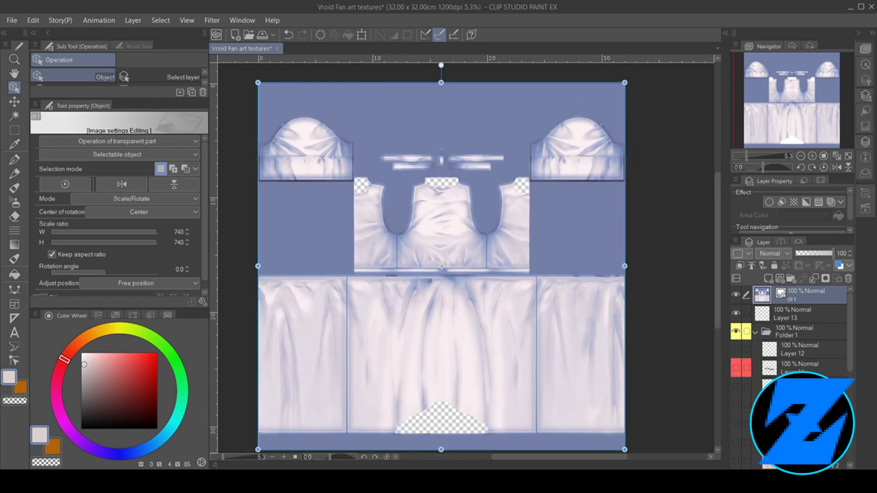
key(Return)
click(795, 297)
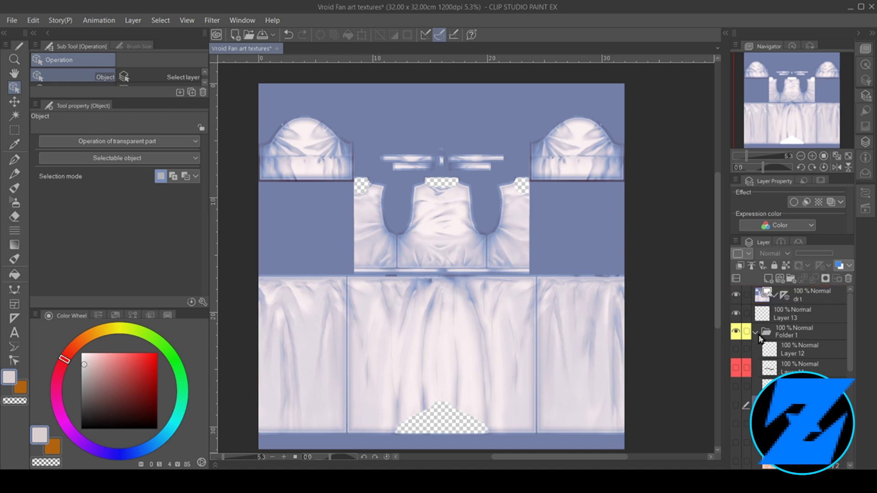
click(756, 333)
mouse_move(799, 312)
mouse_down()
mouse_move(794, 318)
mouse_move(793, 297)
mouse_move(783, 320)
mouse_move(789, 302)
mouse_up()
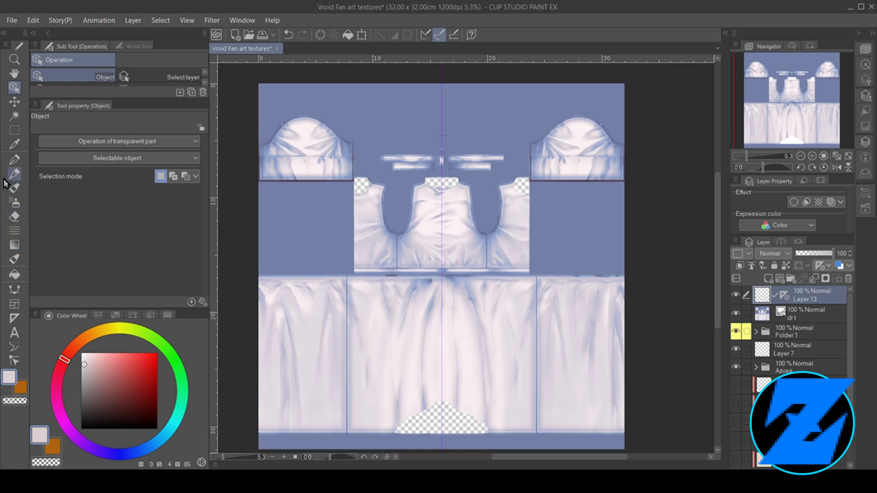
- Paint a very pale green lace pattern in the skirt's arched hem cutout with the Antique line 01 brush at size 891.9
click(12, 160)
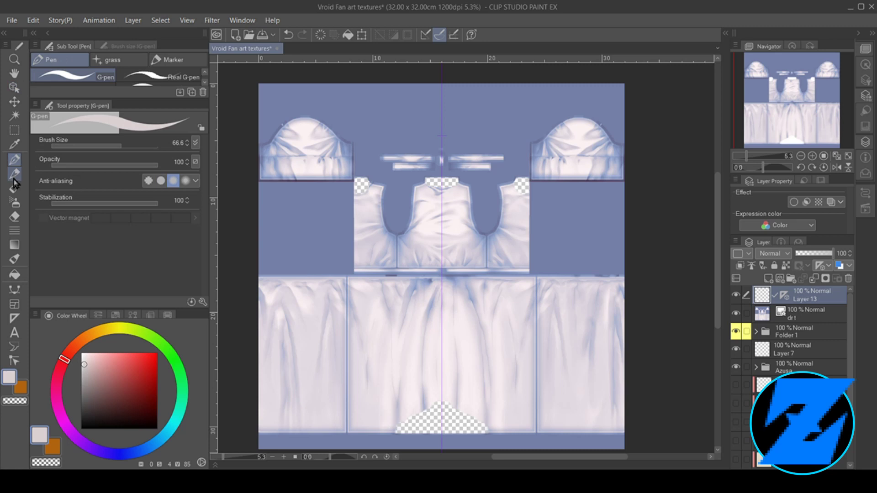
click(14, 174)
click(113, 60)
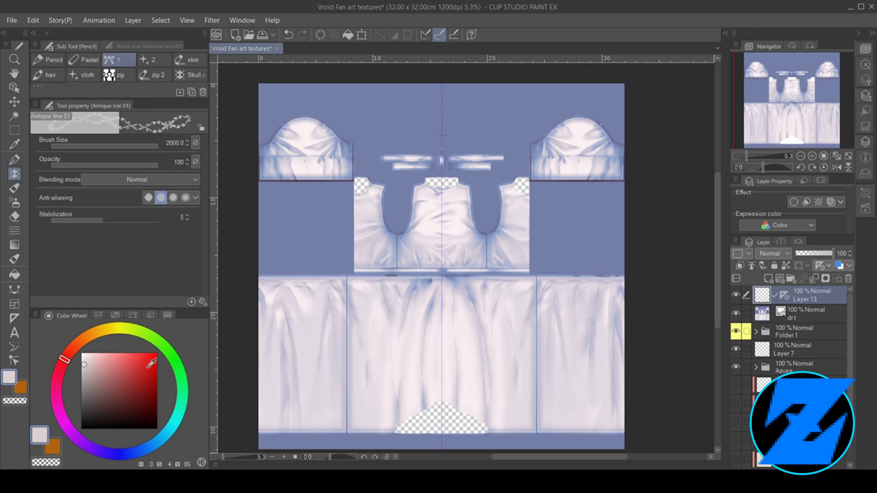
click(157, 342)
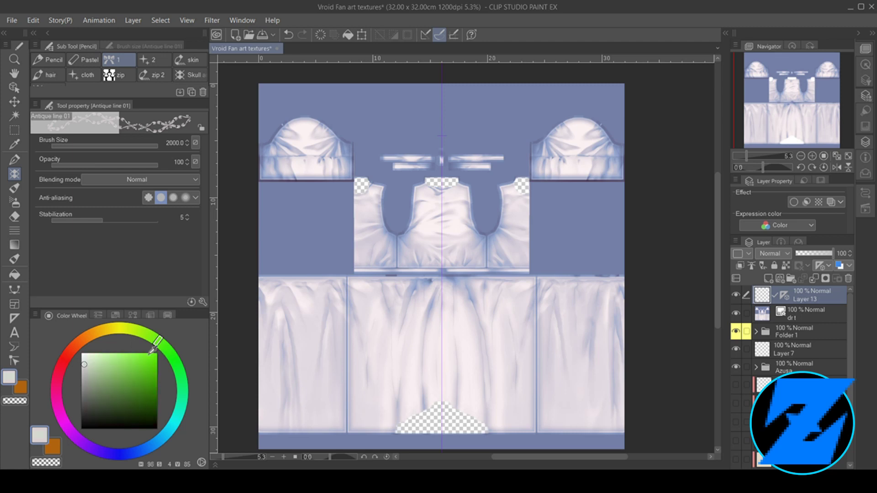
drag(115, 143, 147, 145)
mouse_move(436, 412)
mouse_down()
mouse_move(477, 413)
mouse_move(484, 427)
mouse_move(434, 427)
mouse_move(463, 413)
mouse_up()
- Paint light green vines along the front and back neckline cutouts with Antique line 01 at size 308.2
scroll(427, 237, up, 2)
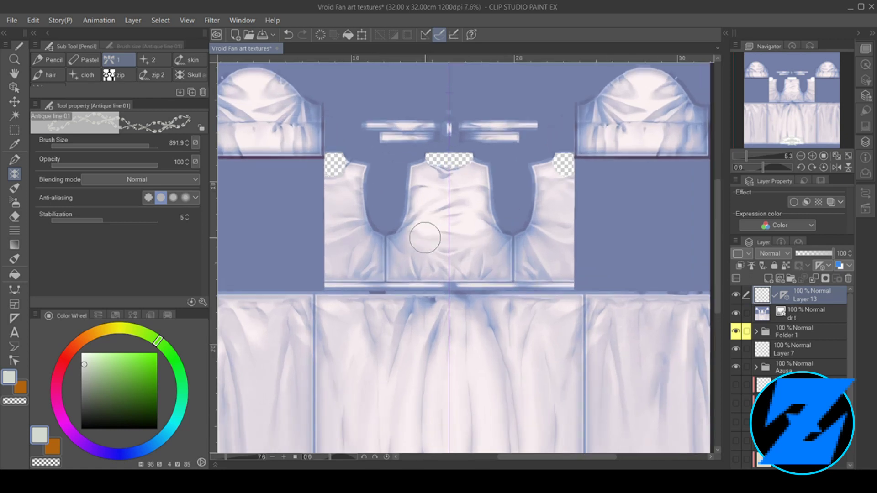
scroll(427, 237, up, 1)
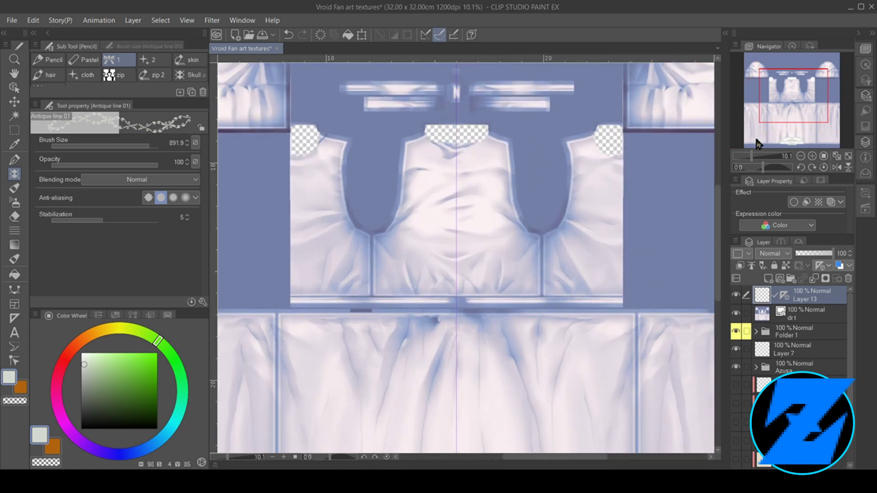
mouse_move(794, 96)
mouse_down()
mouse_move(786, 129)
mouse_move(793, 91)
mouse_move(791, 100)
mouse_up()
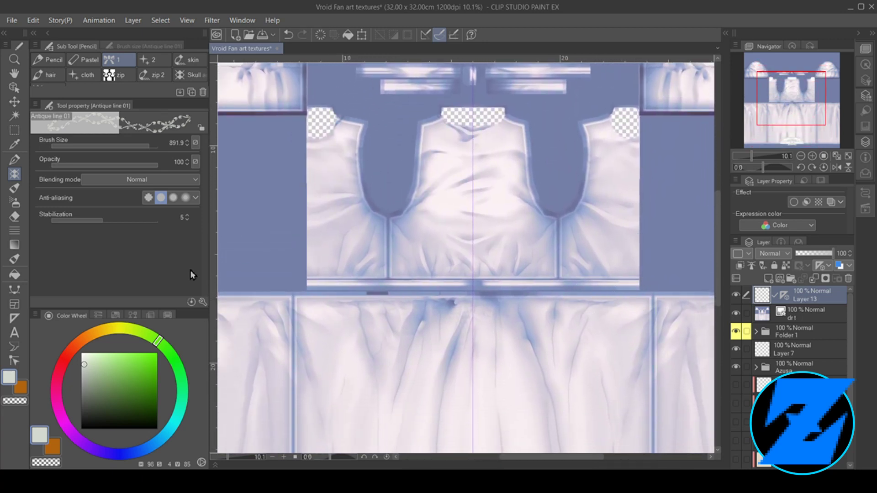
click(139, 147)
click(107, 363)
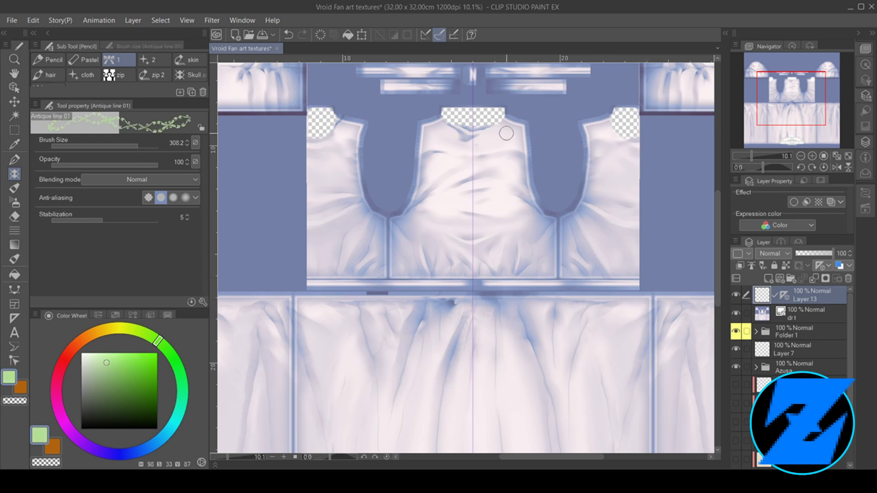
mouse_move(502, 117)
mouse_down()
mouse_move(467, 122)
mouse_move(445, 113)
mouse_up()
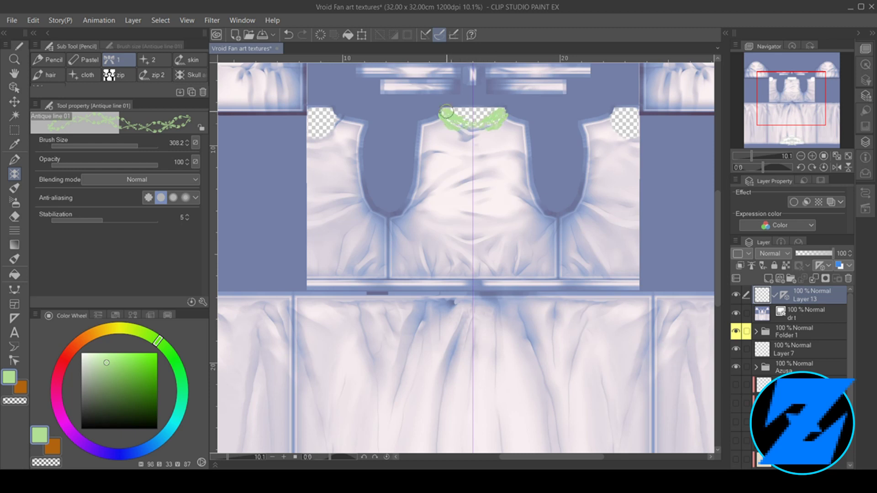
drag(604, 114, 642, 136)
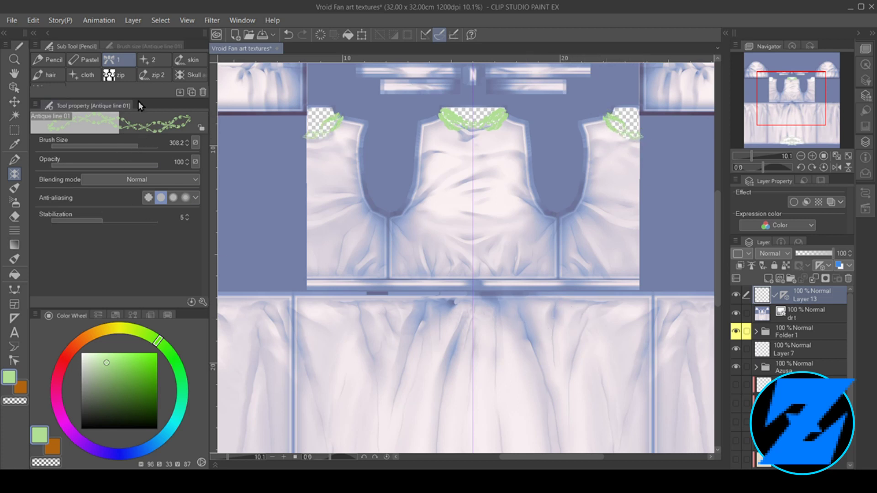
- Paint curved garlands across the upper edge of all skirt panels in a paler green with brush size 785.1
drag(156, 100, 160, 122)
click(147, 164)
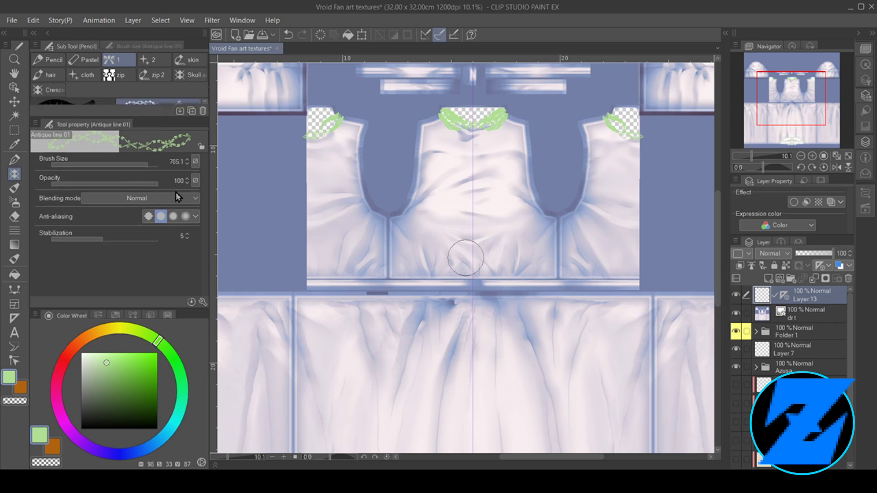
click(98, 366)
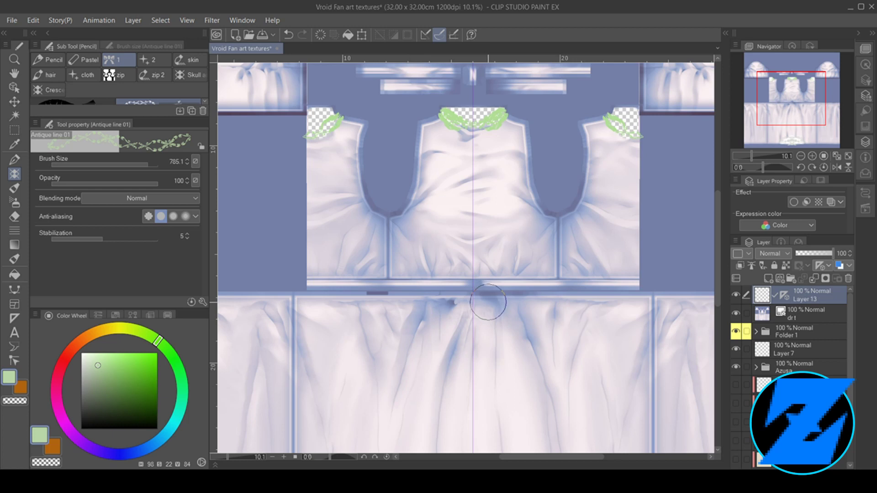
mouse_move(479, 299)
mouse_down()
mouse_move(516, 318)
mouse_move(560, 357)
mouse_move(609, 358)
mouse_move(636, 329)
mouse_move(650, 292)
mouse_up()
scroll(594, 276, down, 2)
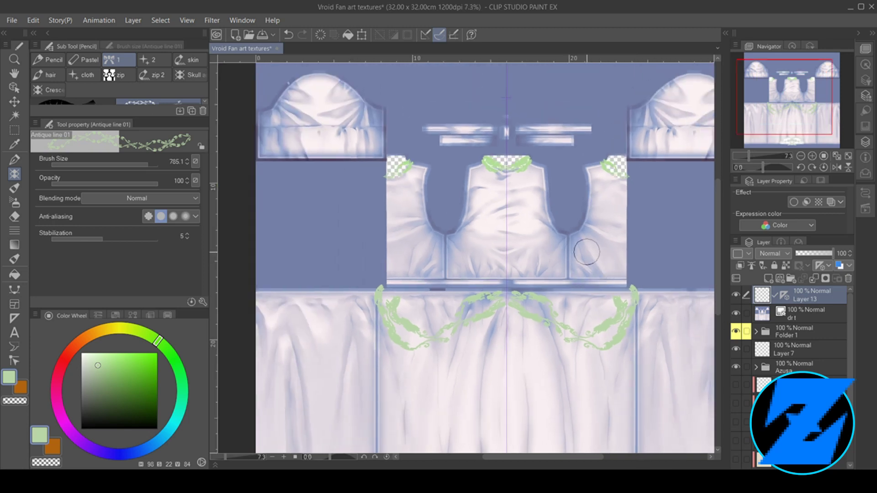
mouse_move(373, 289)
mouse_down()
mouse_move(318, 333)
mouse_move(240, 329)
mouse_up()
- Adjust the brush size and paint green vines on the dress's two puffed sleeves
drag(766, 108, 772, 102)
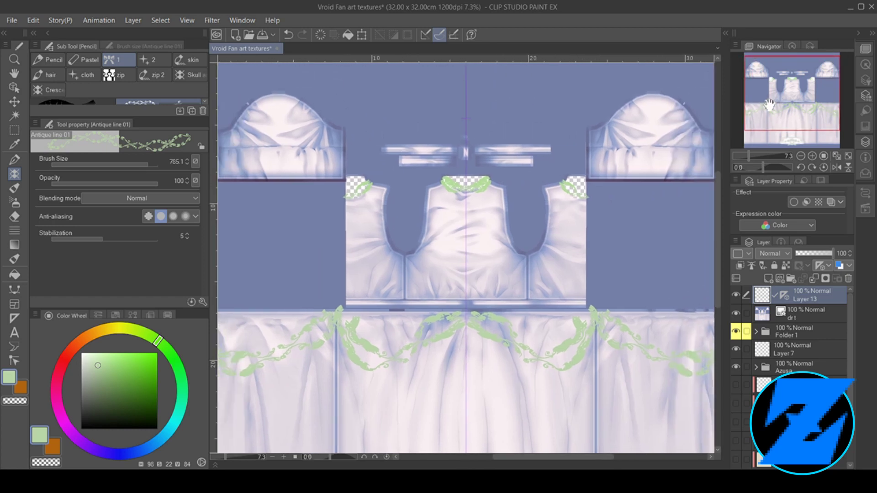
click(143, 165)
mouse_move(593, 174)
mouse_down()
mouse_move(649, 121)
mouse_move(655, 155)
mouse_move(670, 171)
mouse_move(710, 140)
mouse_up()
scroll(657, 171, down, 2)
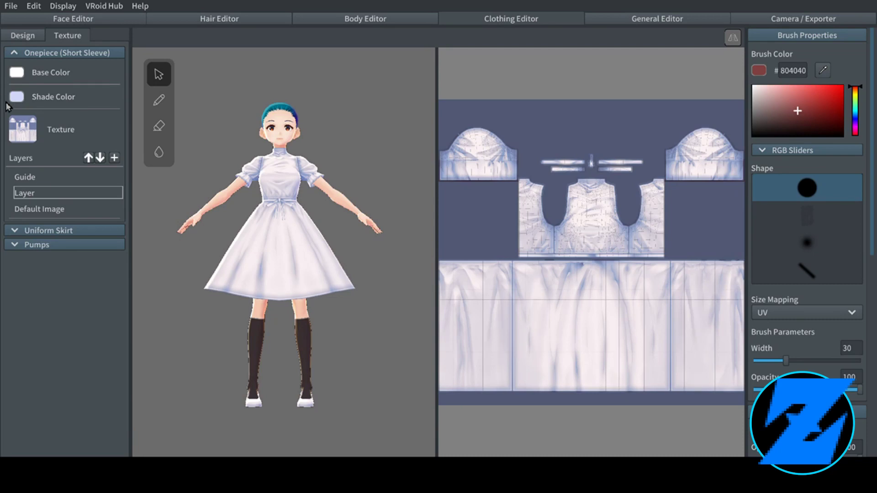
- Switch to VRoid Studio, import the decorated dress texture into the one-piece's Layer, and hide its Default Image layer
right_click(62, 190)
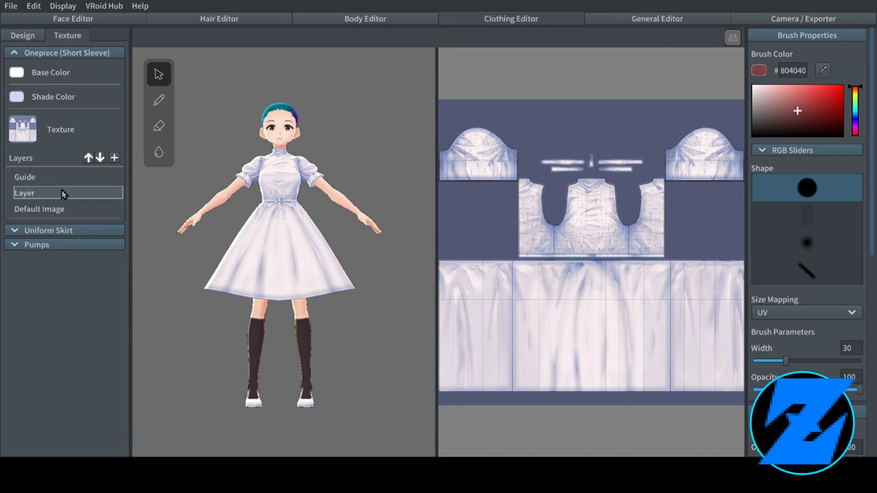
click(91, 247)
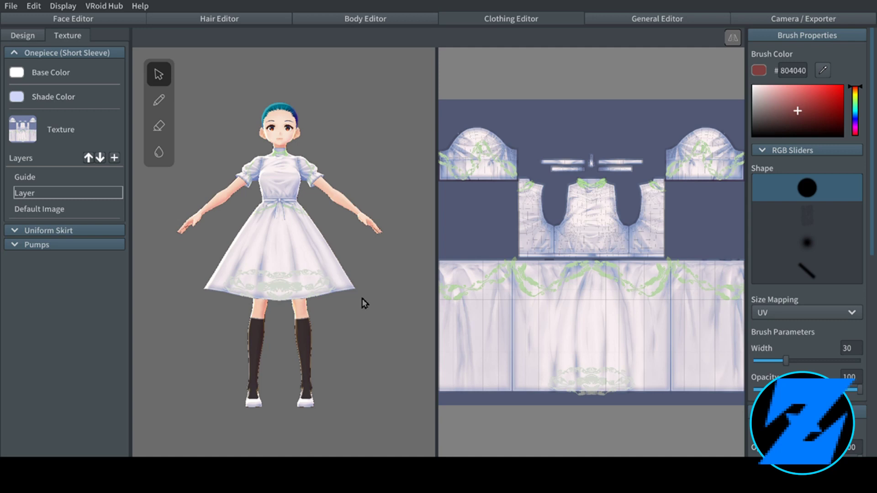
click(38, 208)
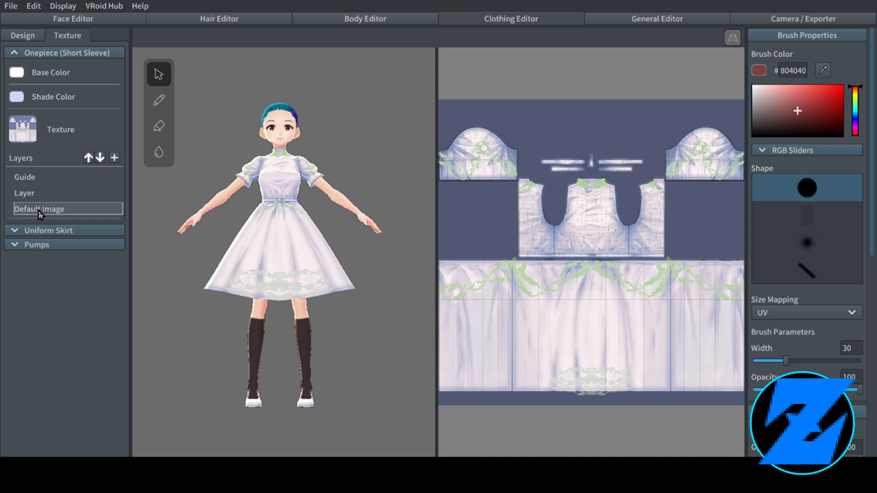
click(158, 128)
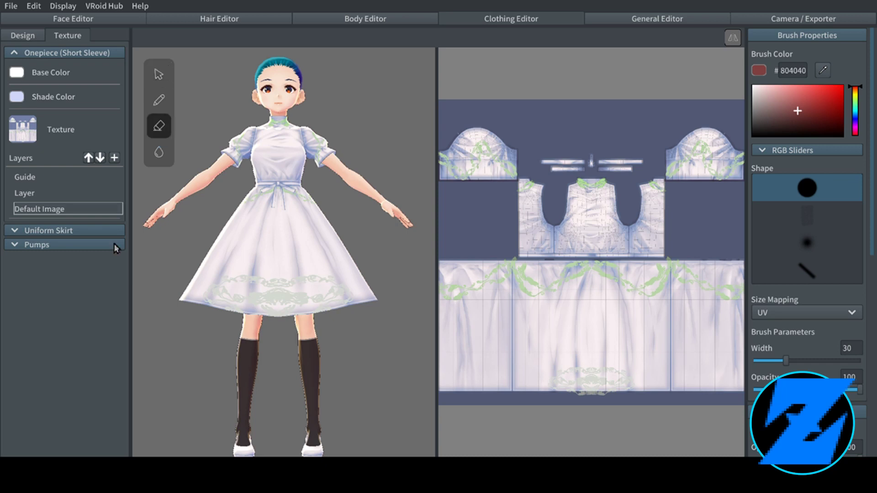
right_click(119, 209)
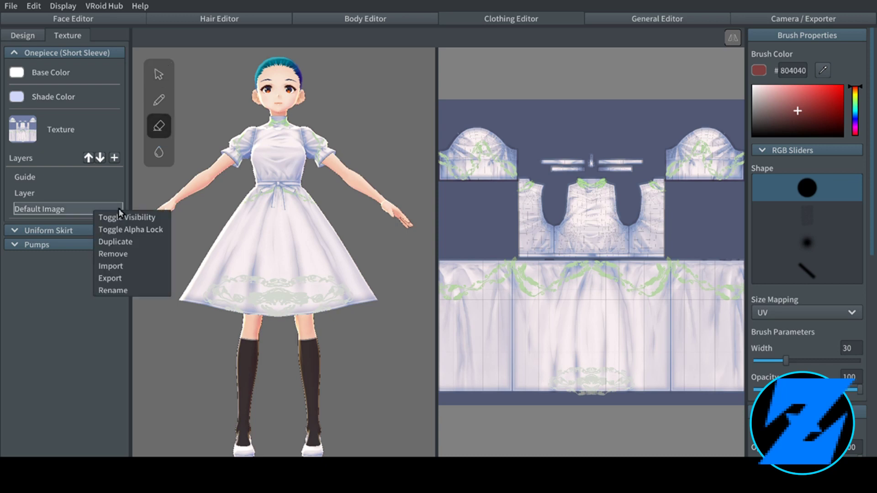
click(122, 217)
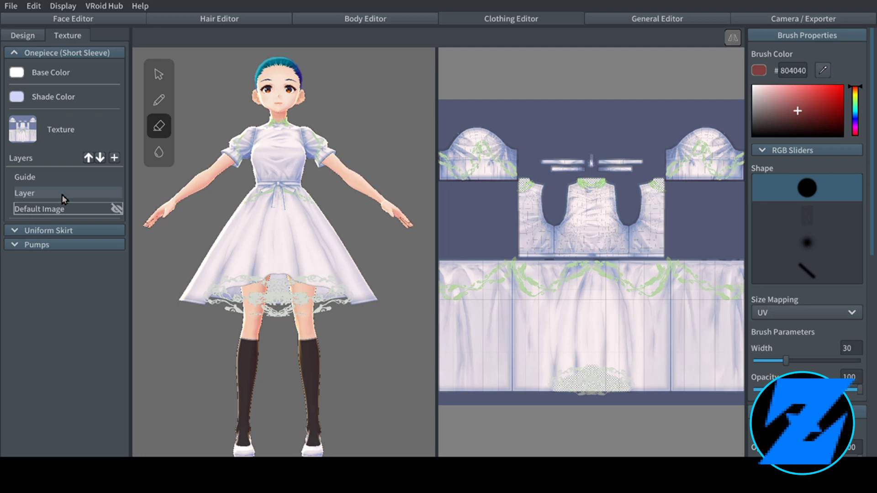
click(62, 195)
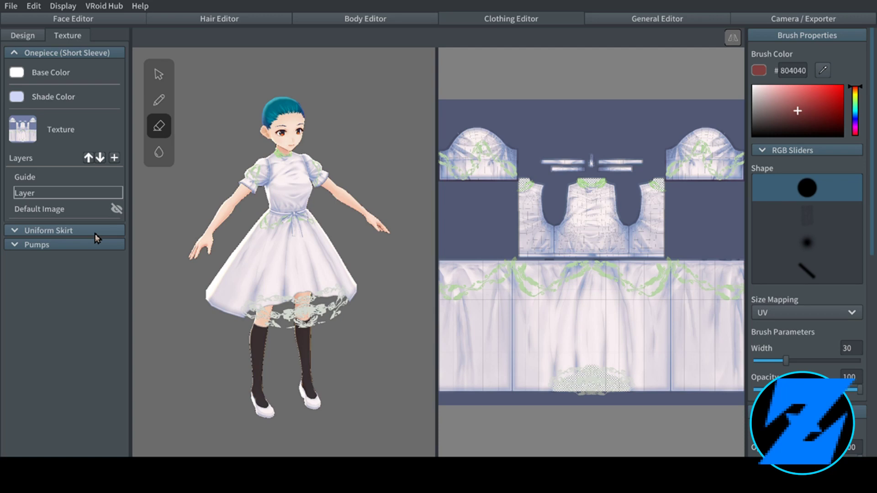
- Set both the base colour and the shade colour of the Pumps to a matching pale green
click(89, 54)
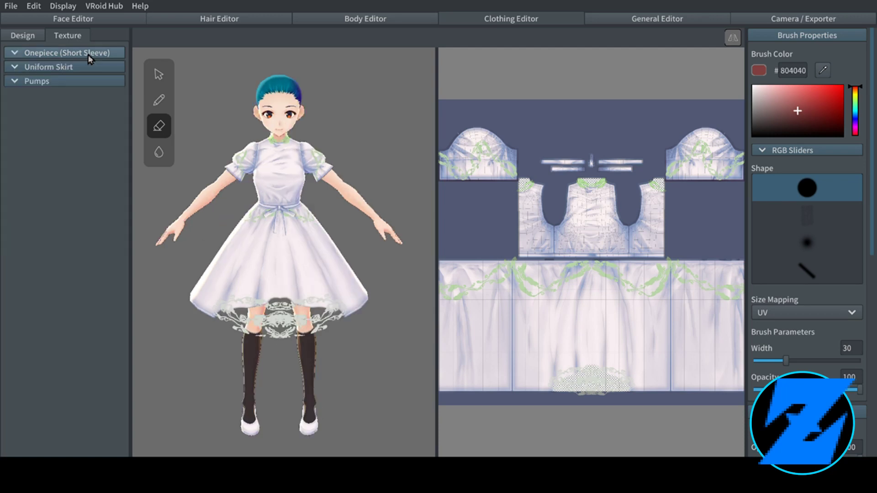
click(66, 82)
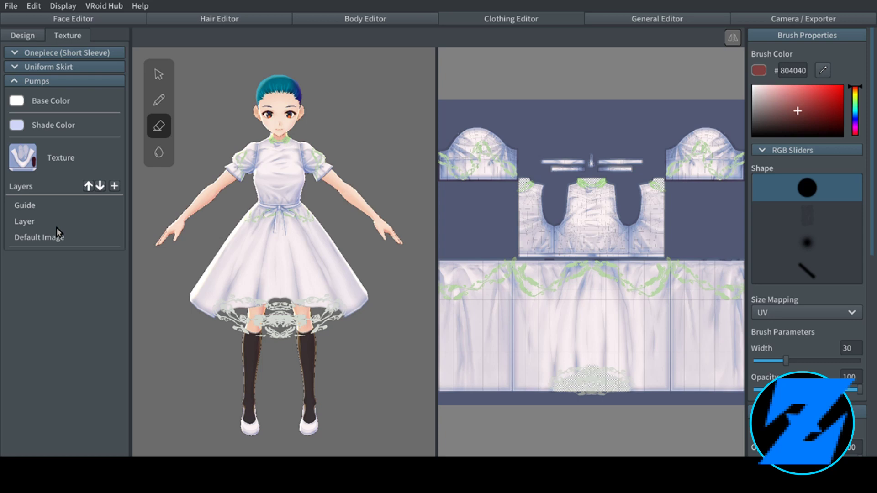
click(54, 222)
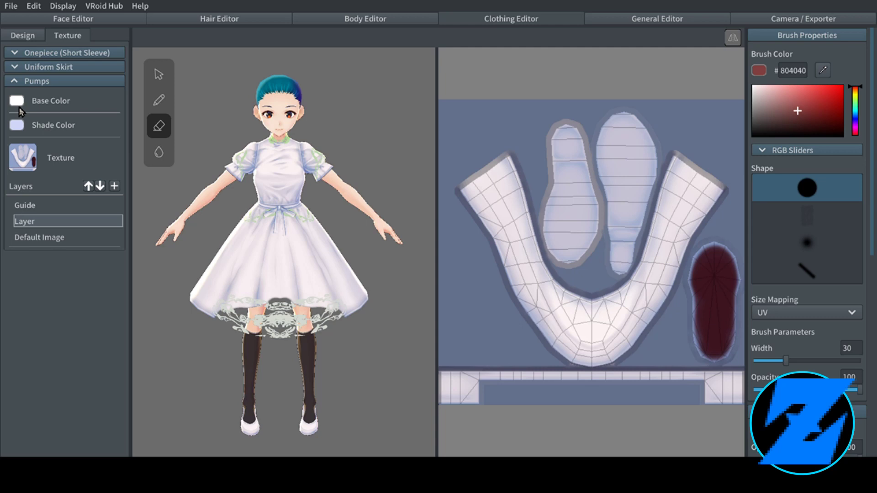
click(16, 124)
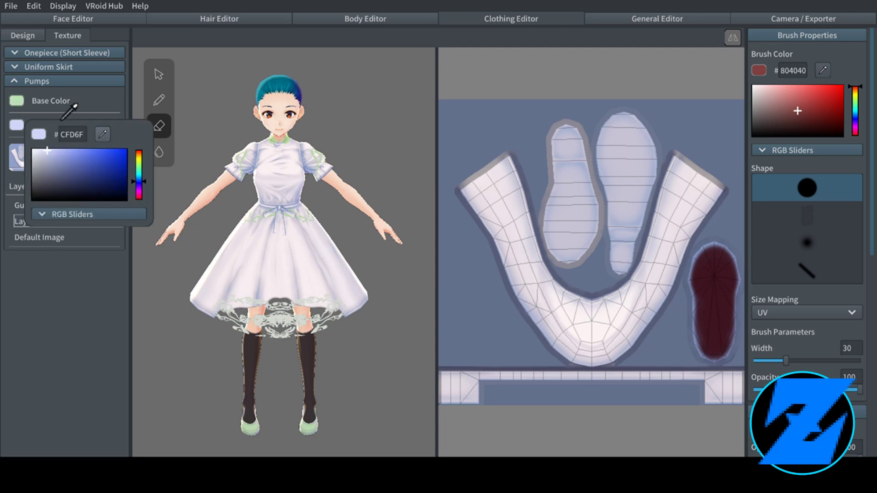
click(17, 101)
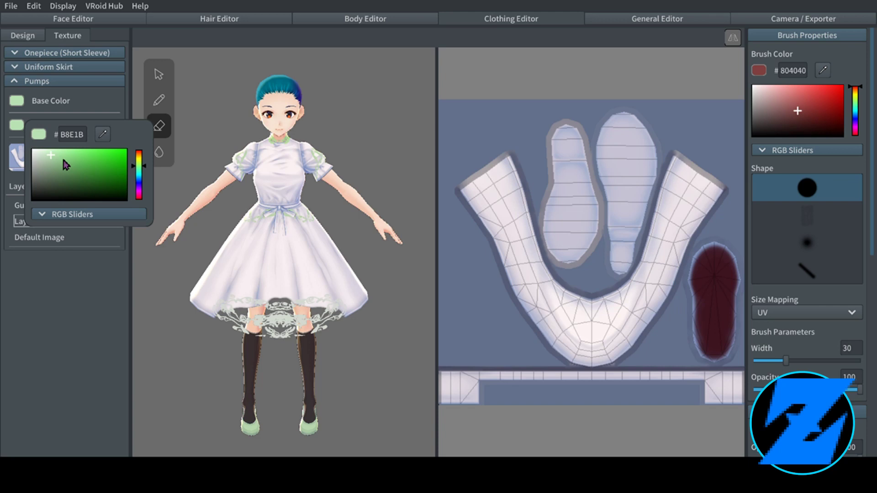
click(288, 22)
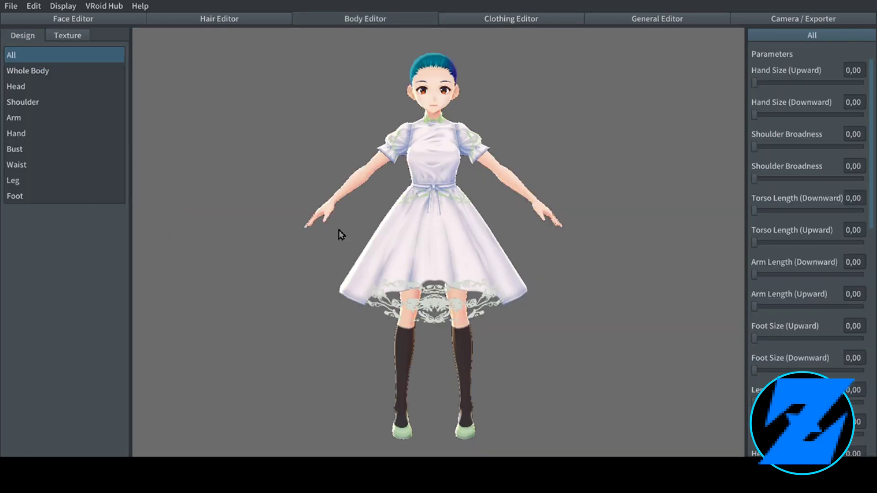
scroll(446, 209, up, 2)
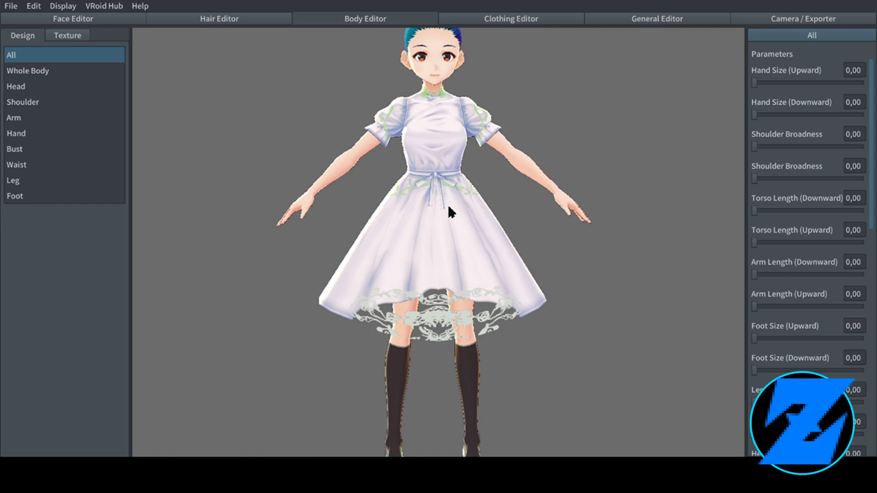
scroll(448, 207, down, 3)
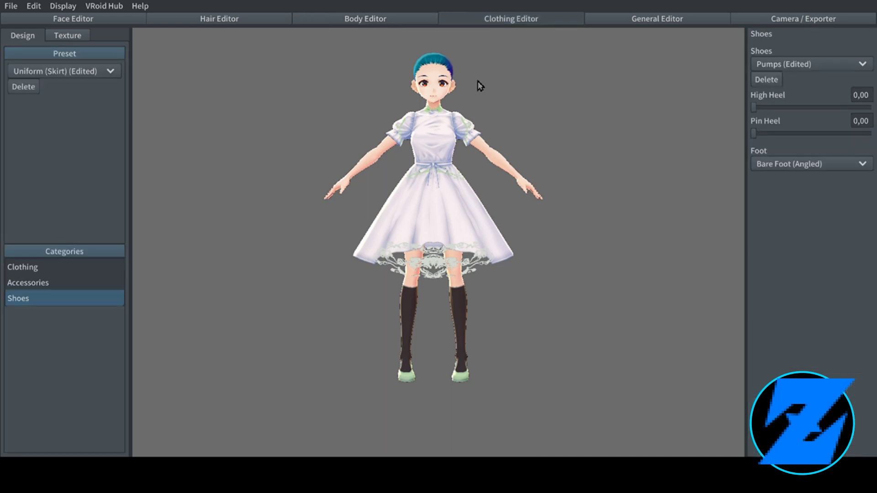
- Set the clothing bottoms to Pants (Long Coat) and replace the one-piece dress with the T-Shirt top
click(59, 269)
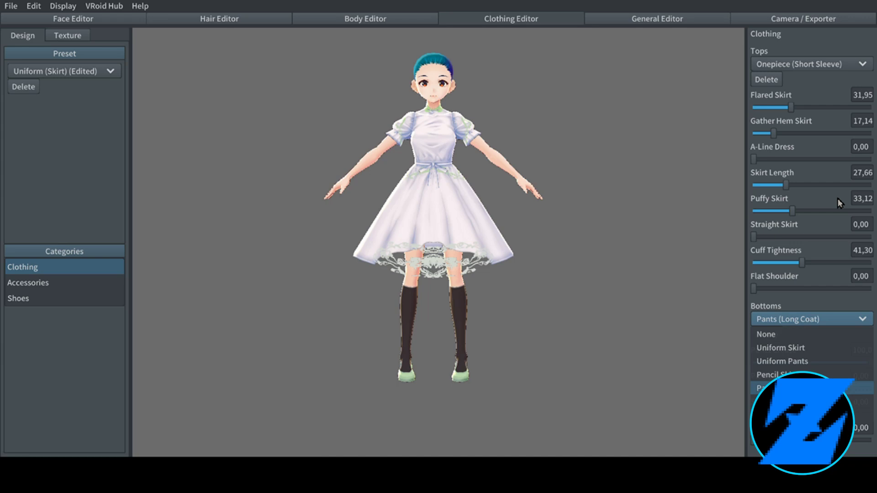
click(804, 64)
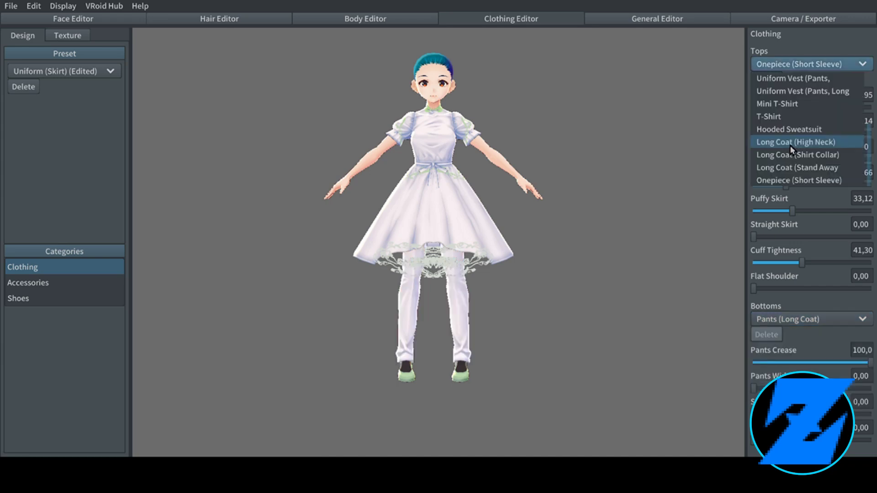
click(790, 116)
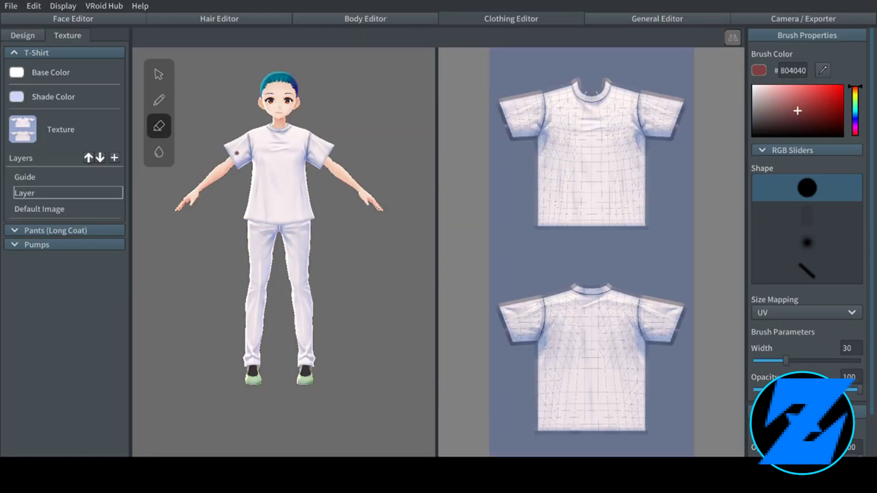
- Erase both legs from the Default Image layer of the Pants (Long Coat) with an eraser width of 100, leaving only shorts
click(37, 54)
click(38, 81)
click(49, 81)
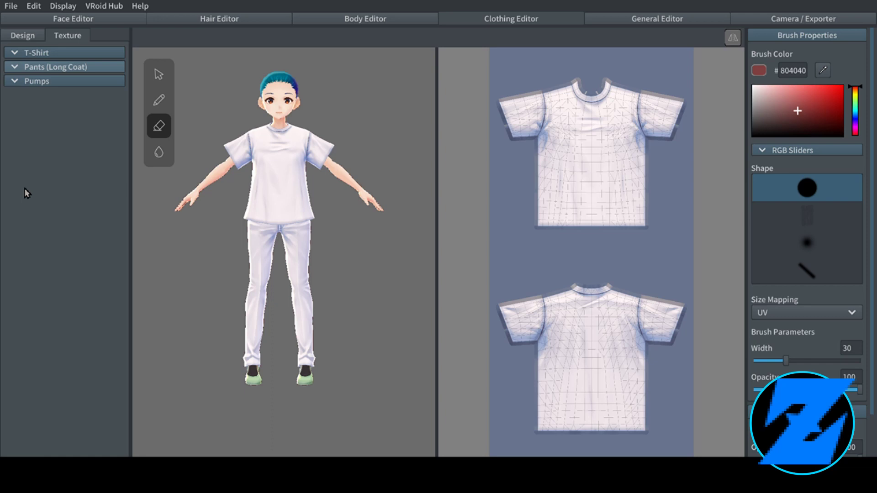
click(28, 68)
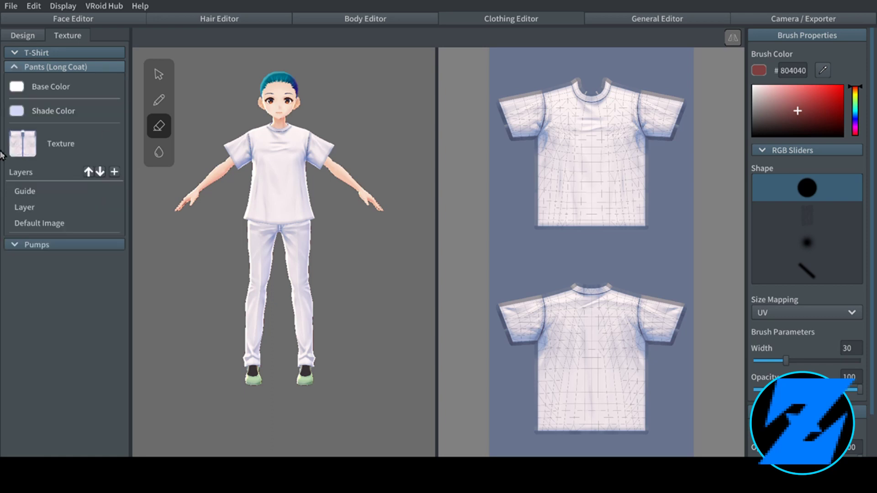
click(37, 223)
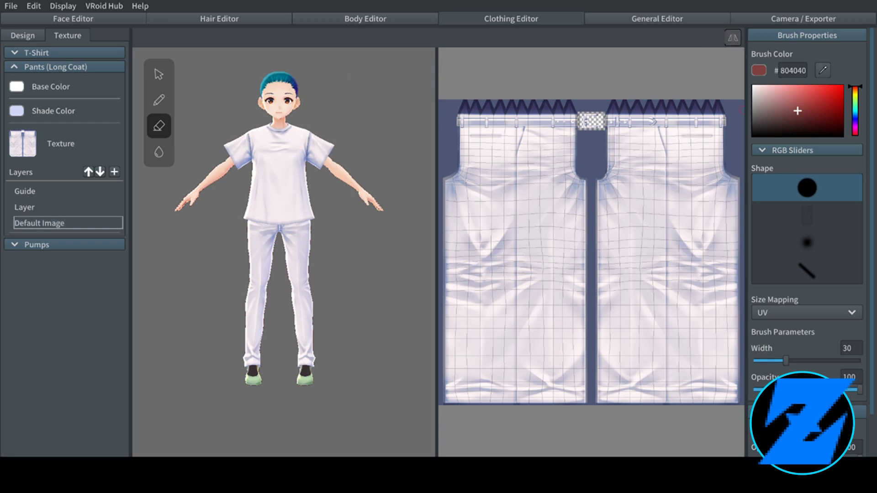
drag(786, 361, 860, 361)
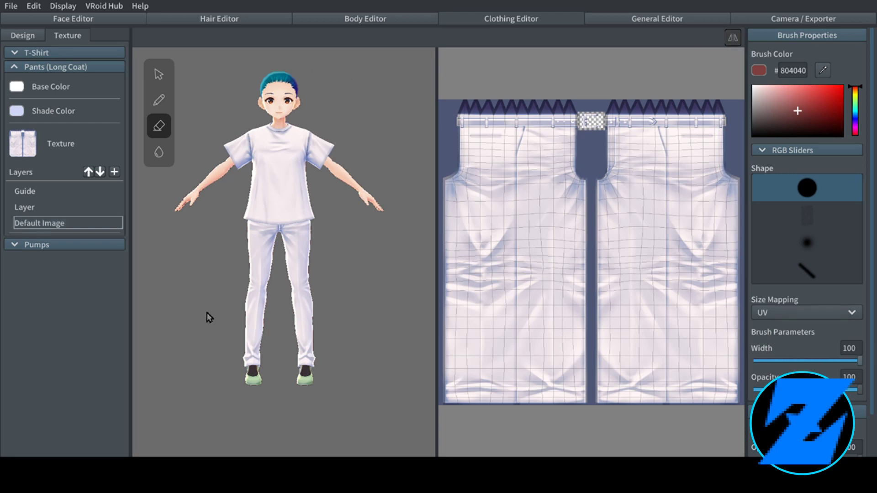
drag(289, 255, 300, 254)
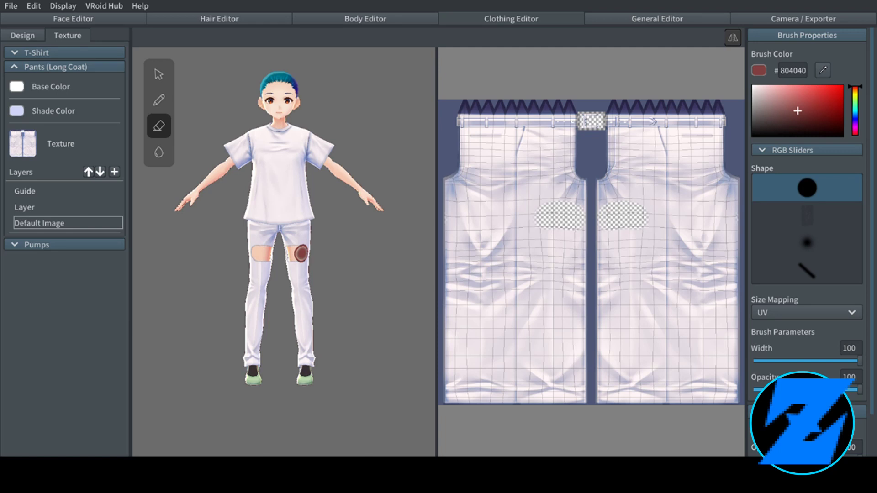
mouse_move(543, 215)
mouse_down()
mouse_move(464, 406)
mouse_move(449, 275)
mouse_move(489, 399)
mouse_up()
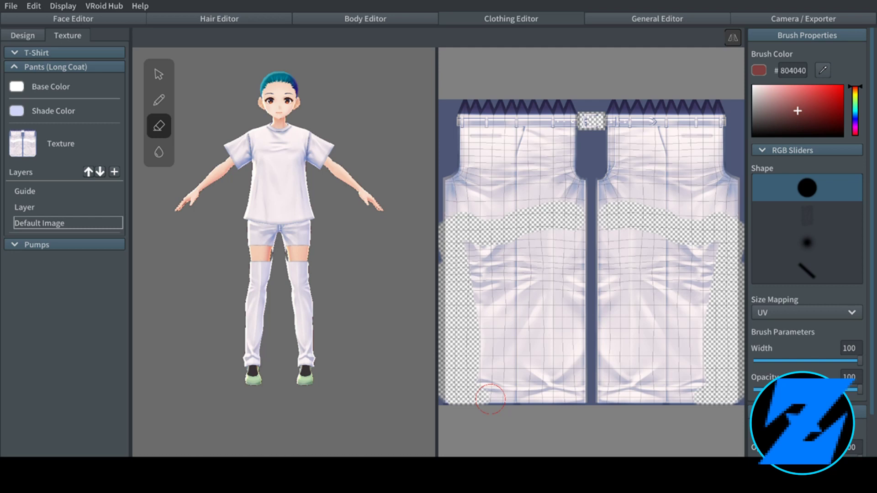
mouse_move(489, 399)
mouse_down()
mouse_move(535, 293)
mouse_move(624, 352)
mouse_move(673, 346)
mouse_move(534, 334)
mouse_up()
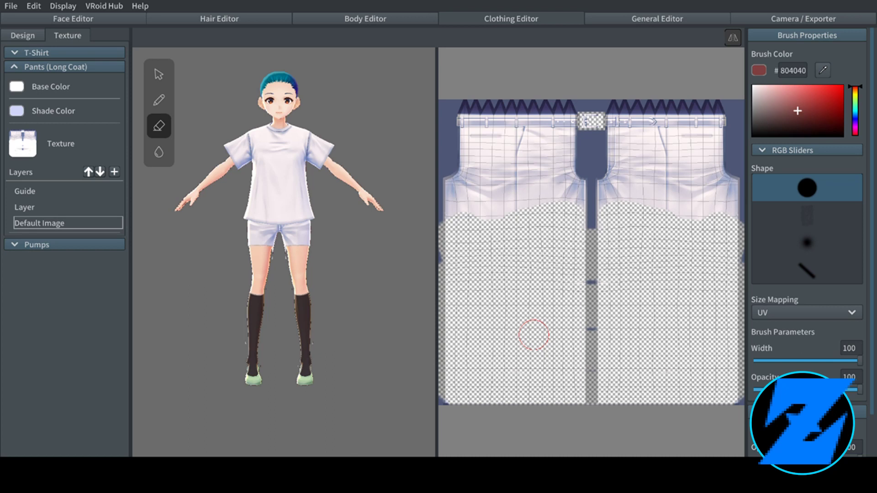
scroll(534, 335, up, 2)
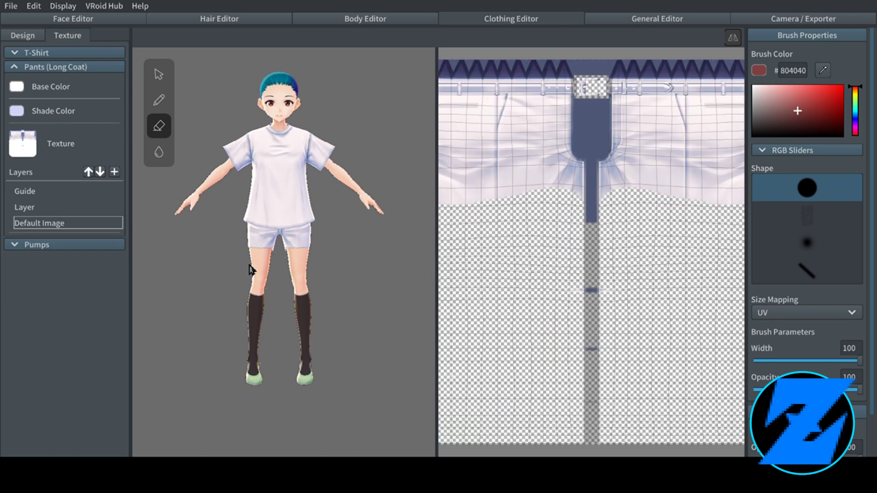
- Reshape the T-Shirt with narrower sleeves and a longer, wider body, and return to the clothing textures
click(22, 35)
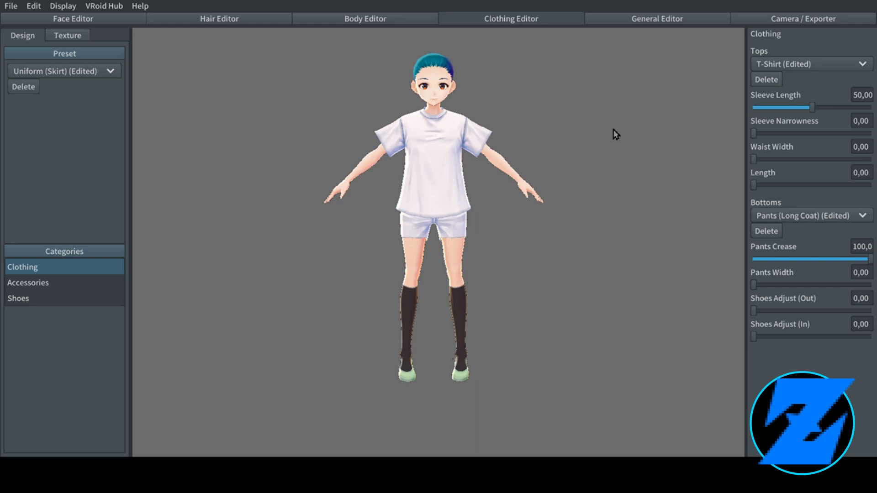
click(67, 35)
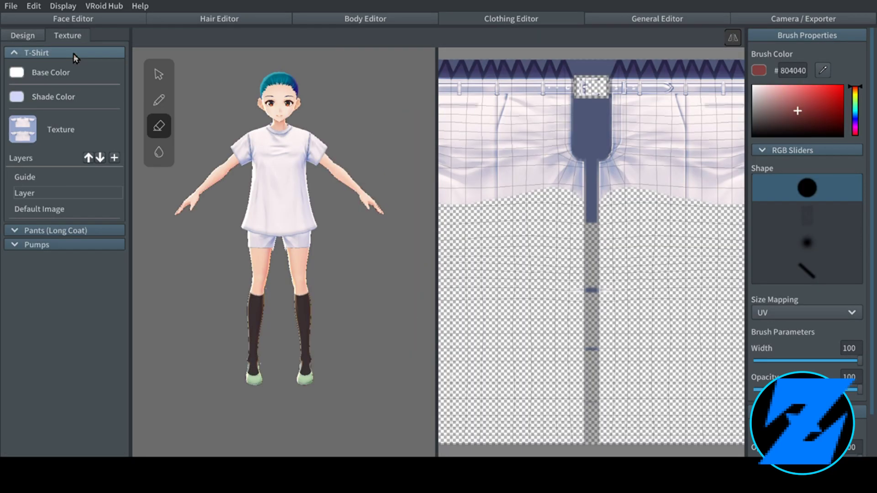